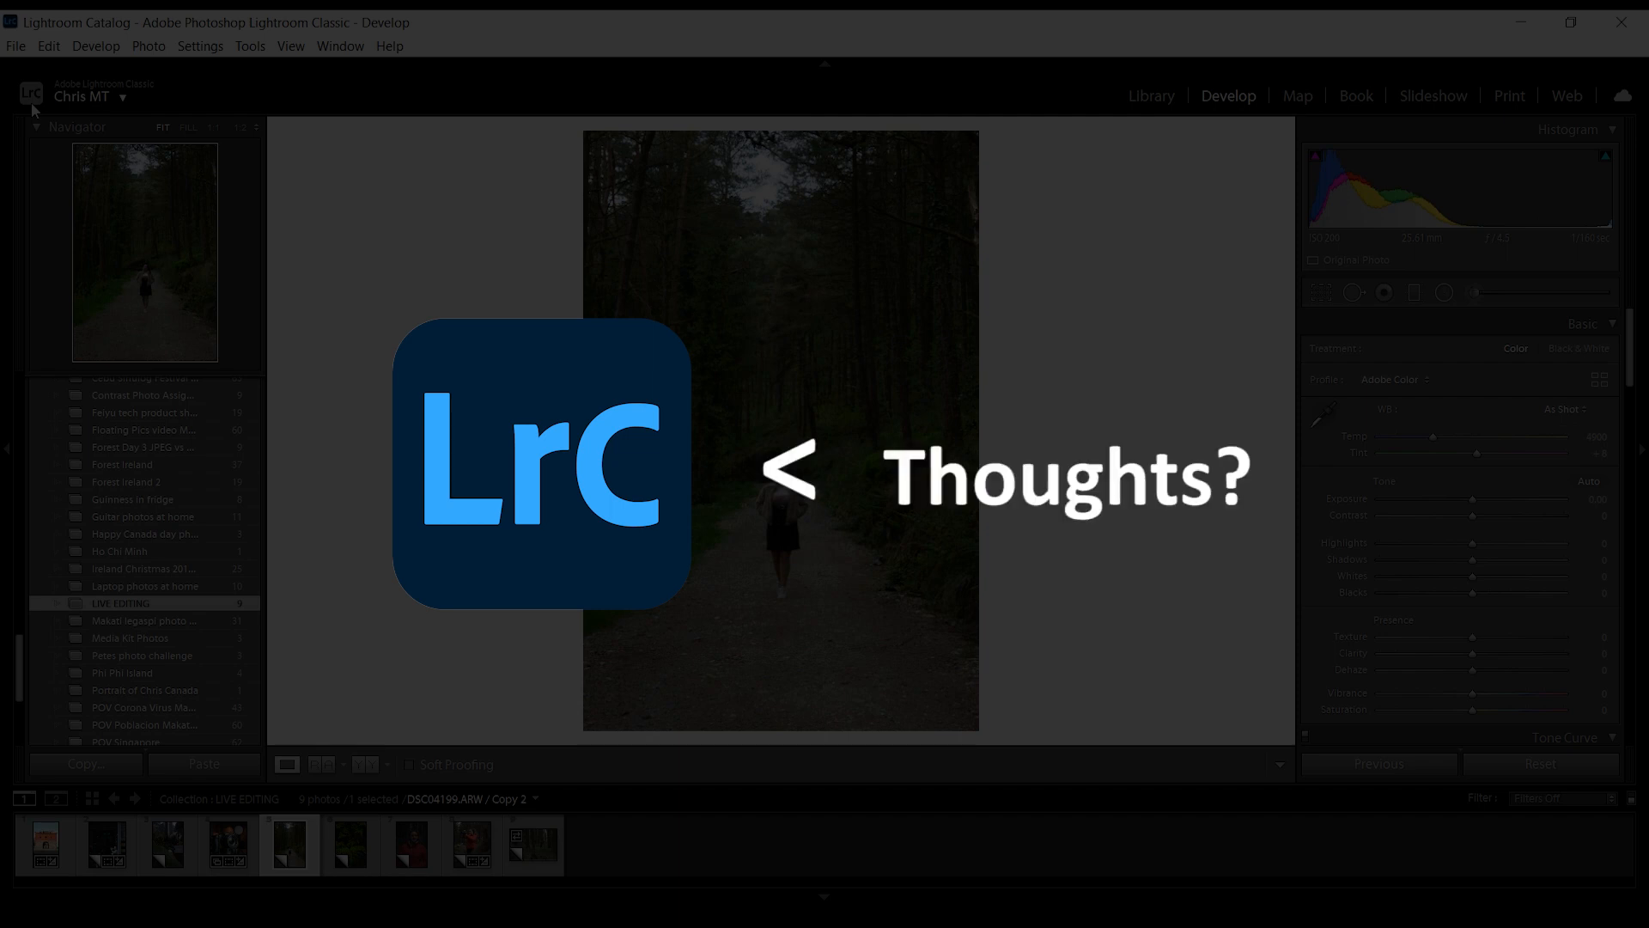
- Look over the Tone Curve's point curve presets and colour channels, plus the HSL and Color adjustment views
scroll(1611, 431, down, 10)
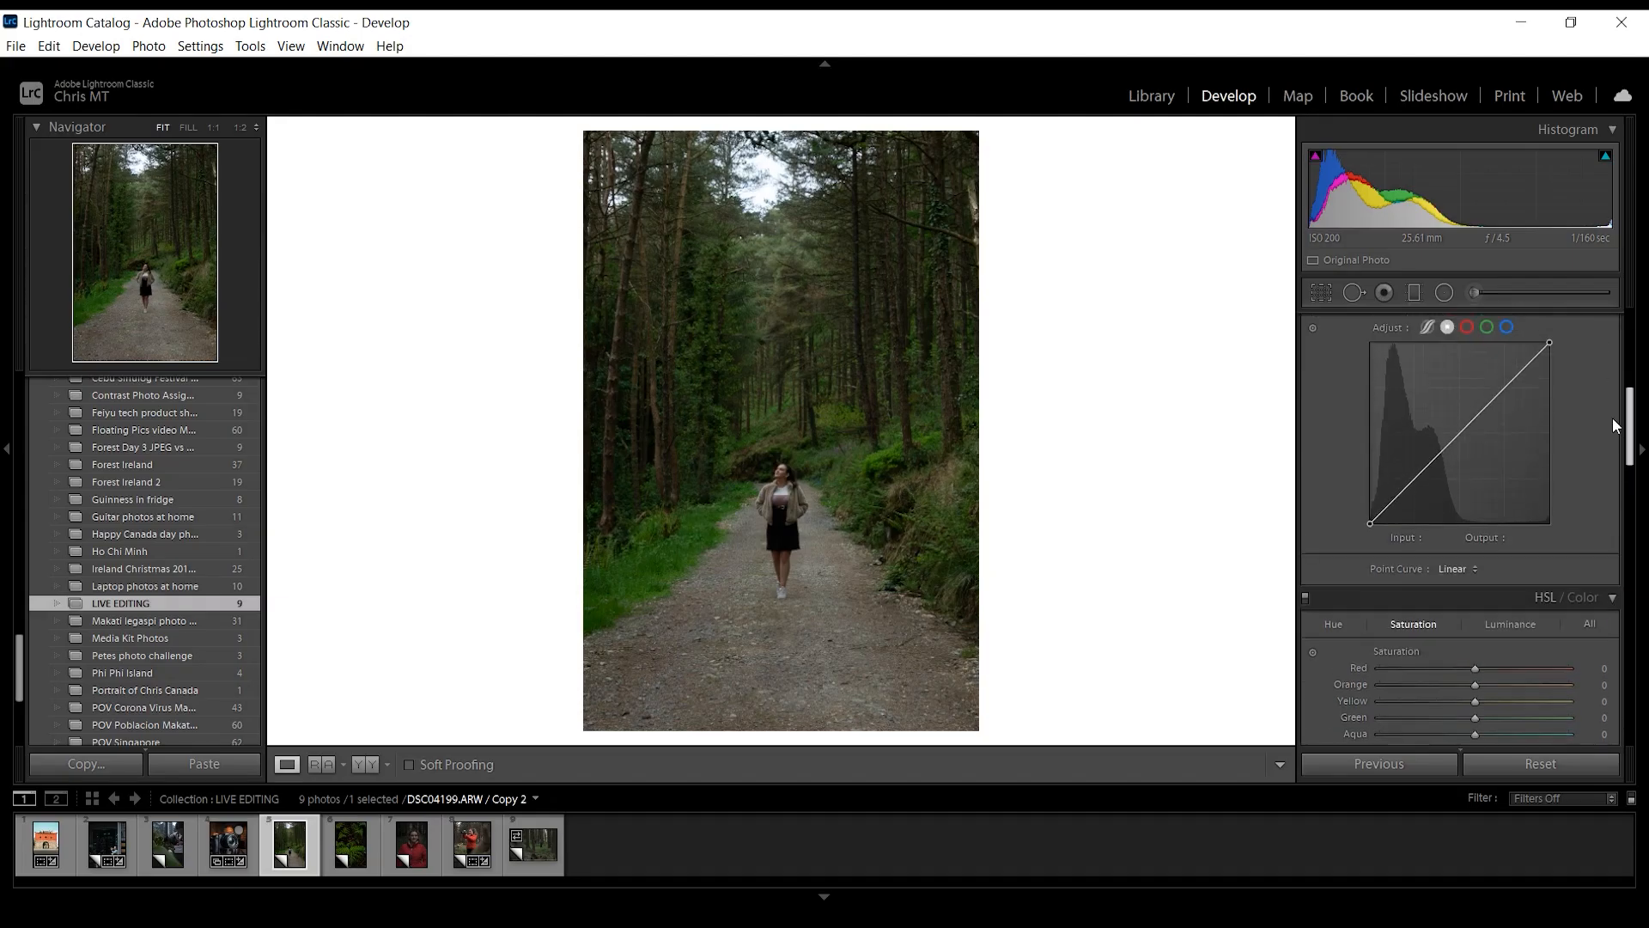
scroll(1611, 417, up, 3)
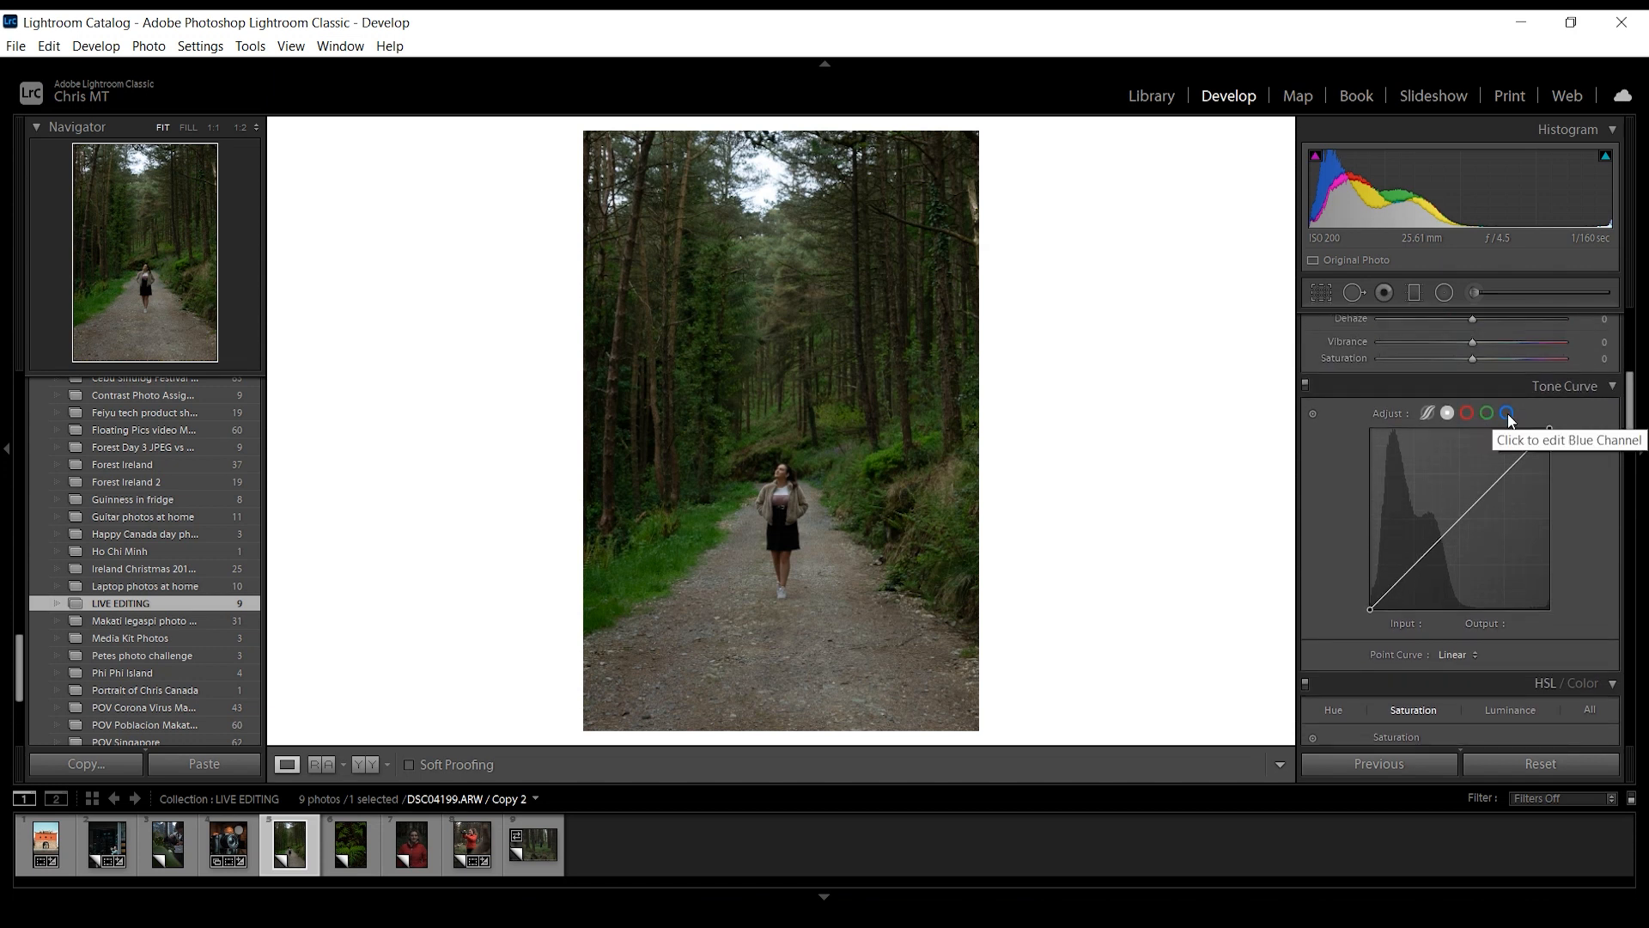
click(1457, 656)
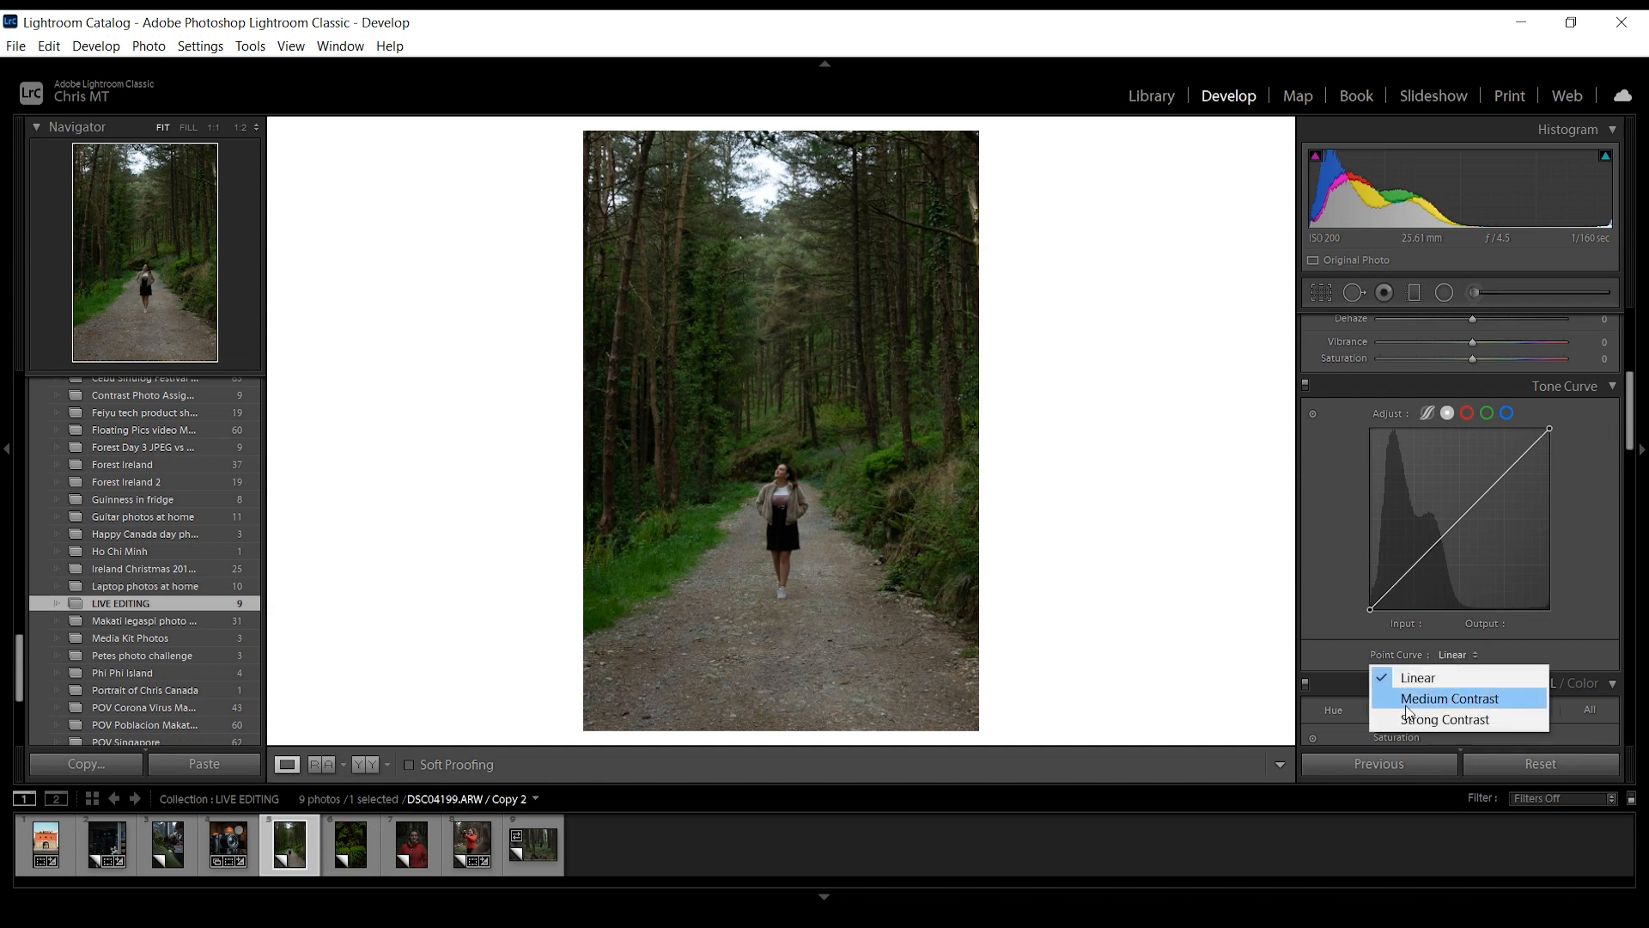
click(1311, 501)
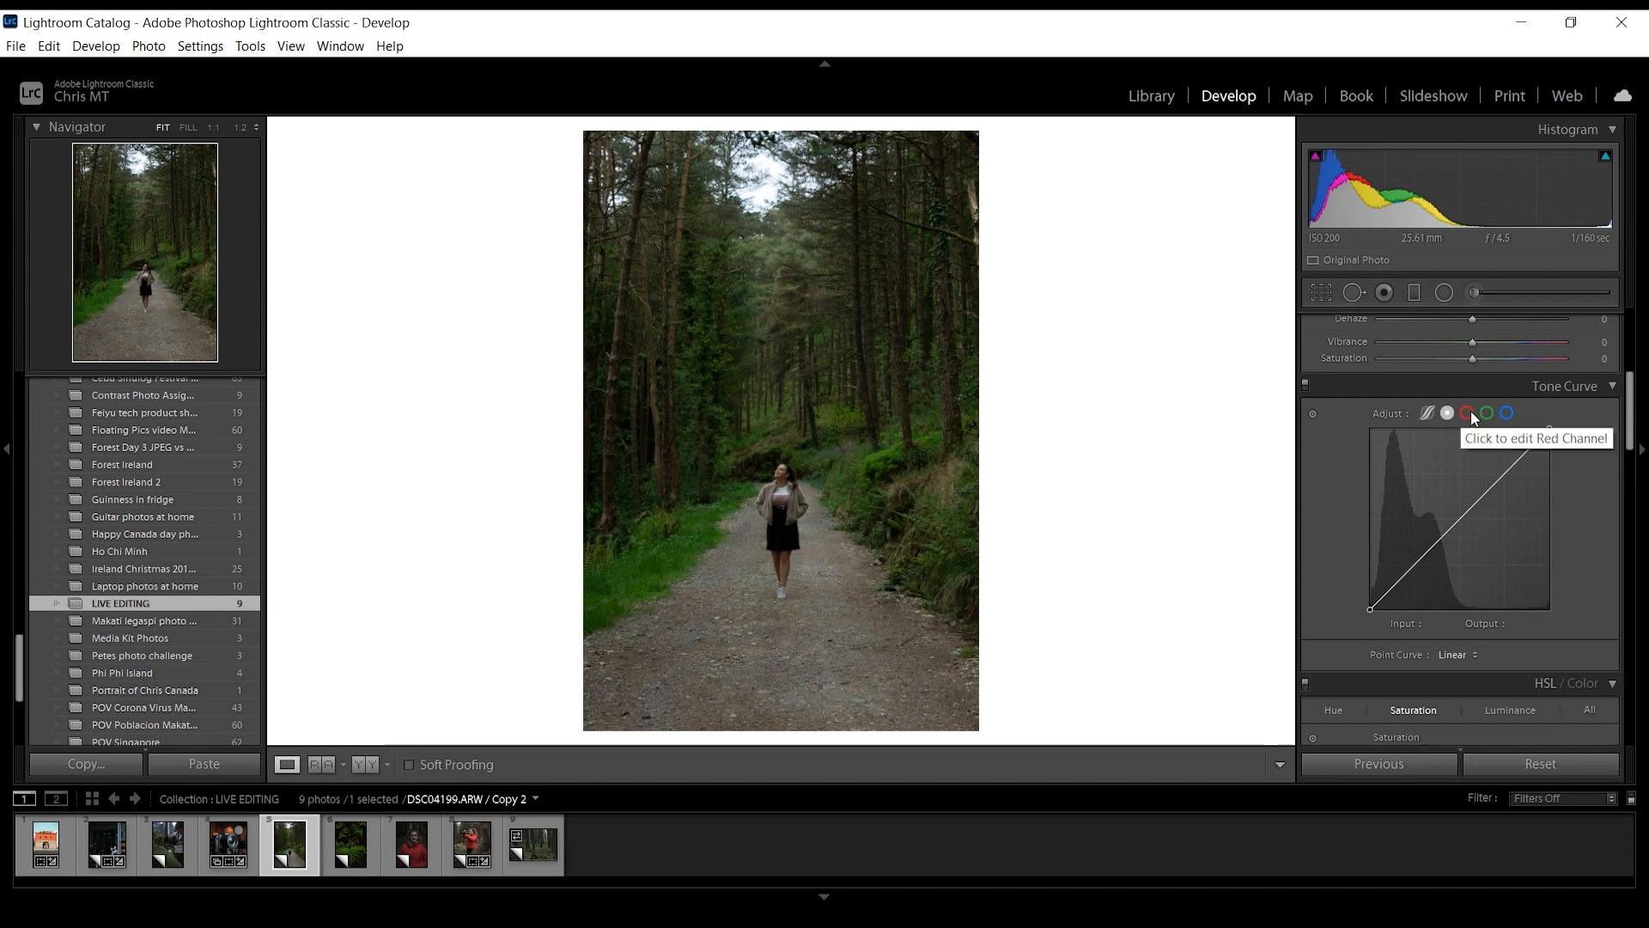
scroll(1549, 421, down, 3)
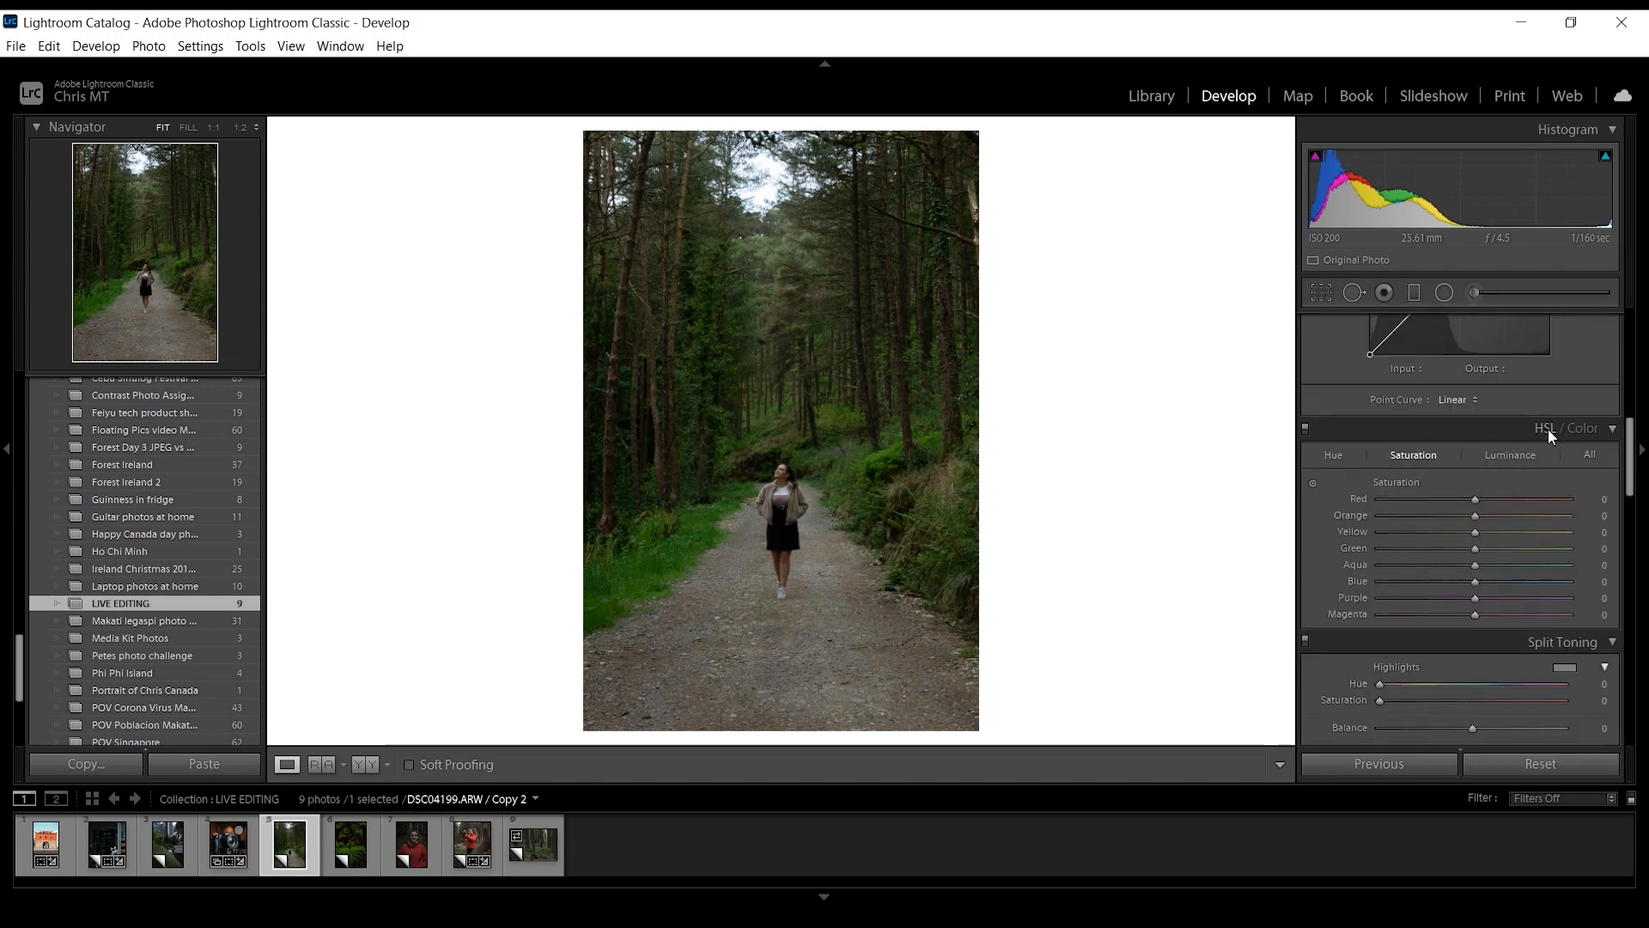
click(1578, 428)
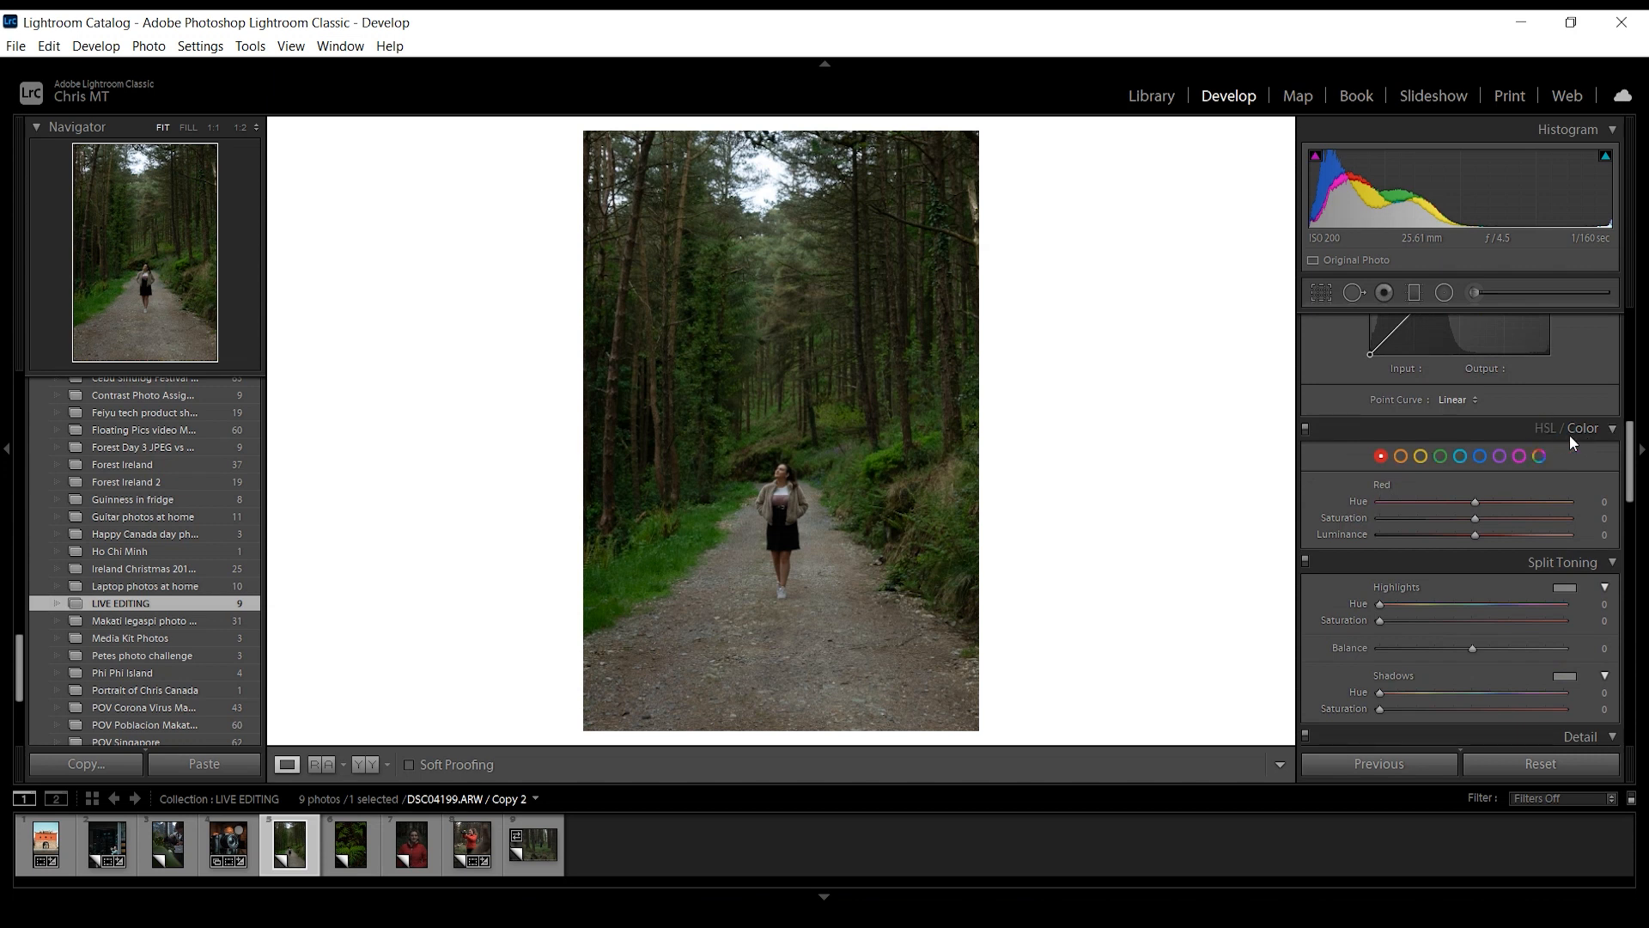
click(1542, 428)
drag(1631, 451, 1327, 296)
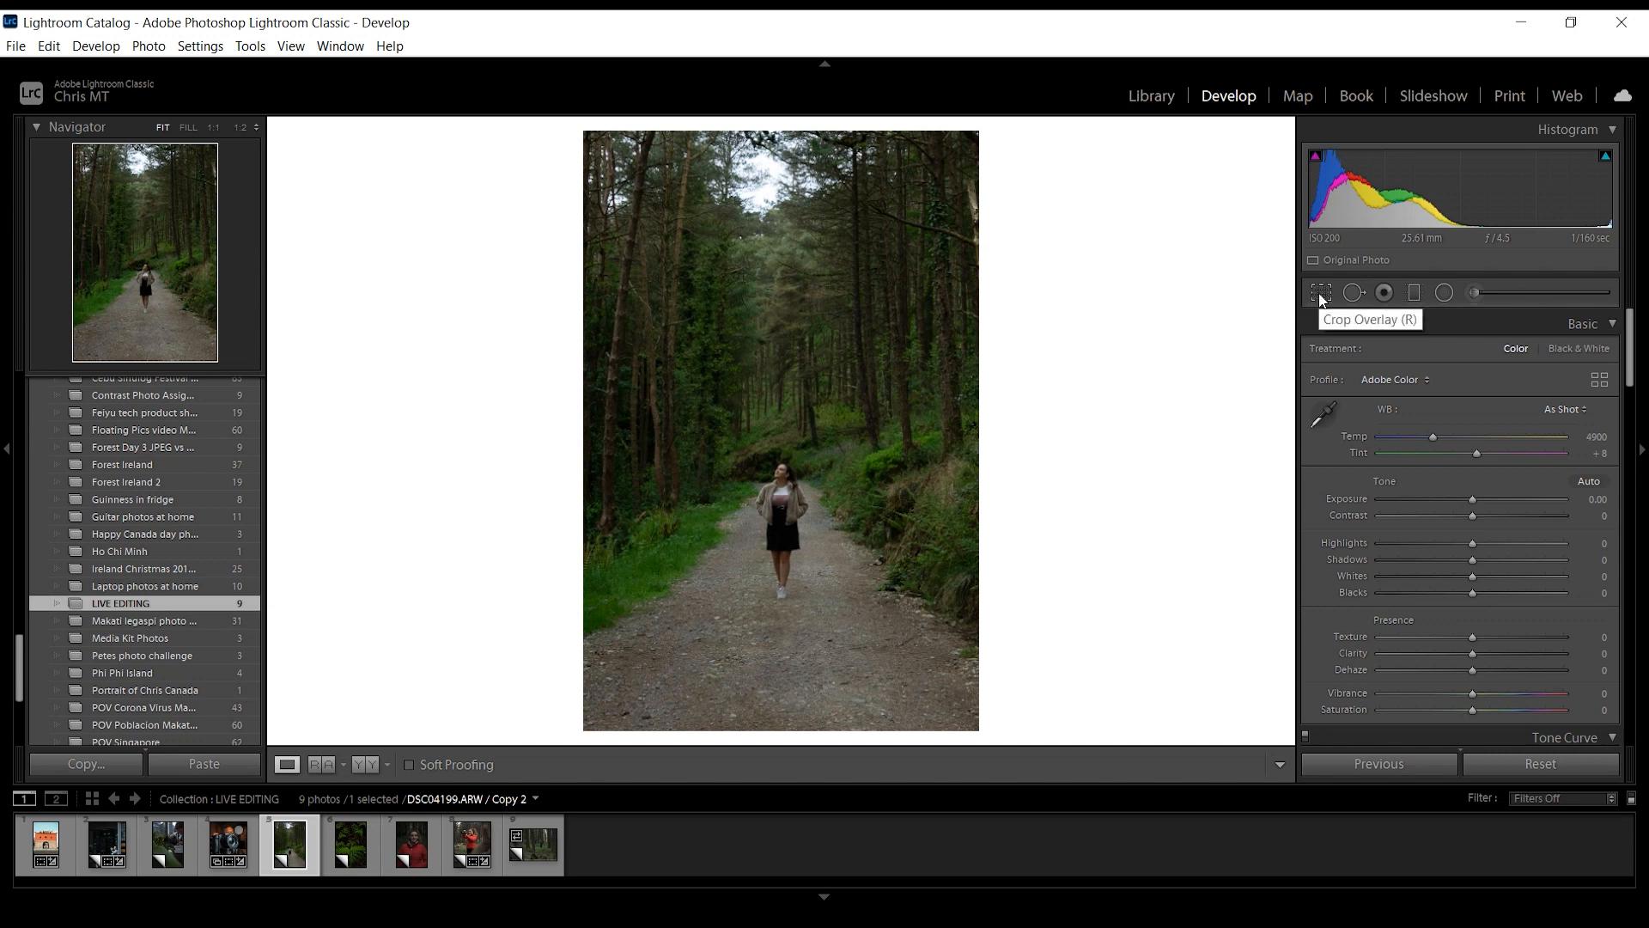
- Crop the forest path photo tighter around the walking woman at the Original aspect ratio, using the centre-cross overlay to centre her
click(1321, 293)
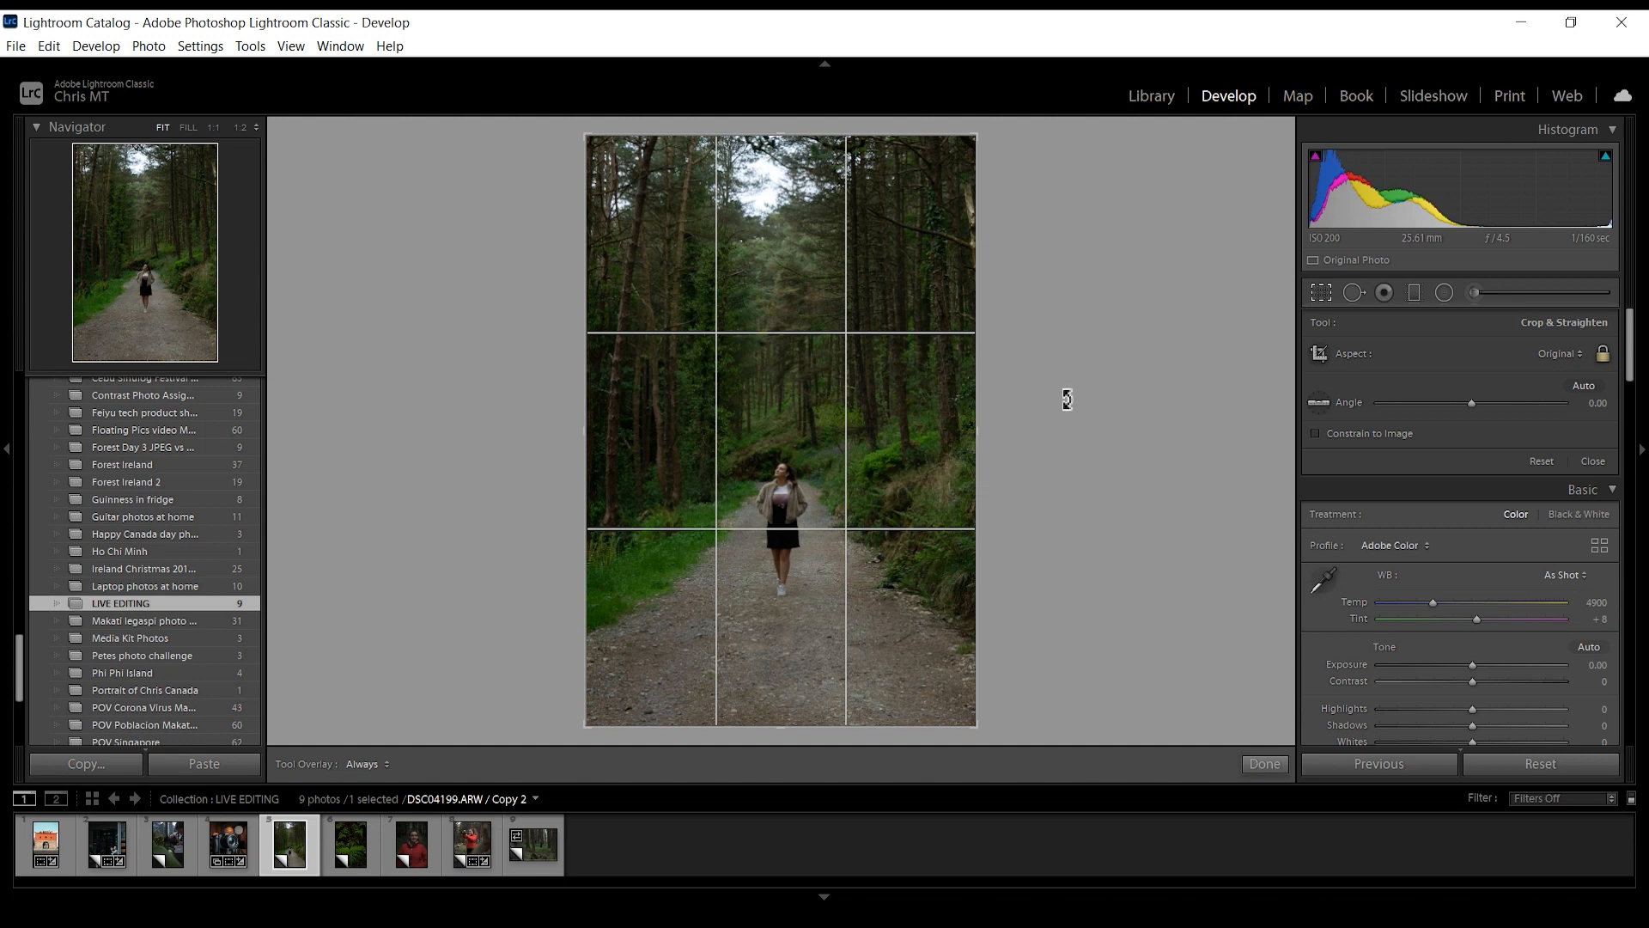
key(o)
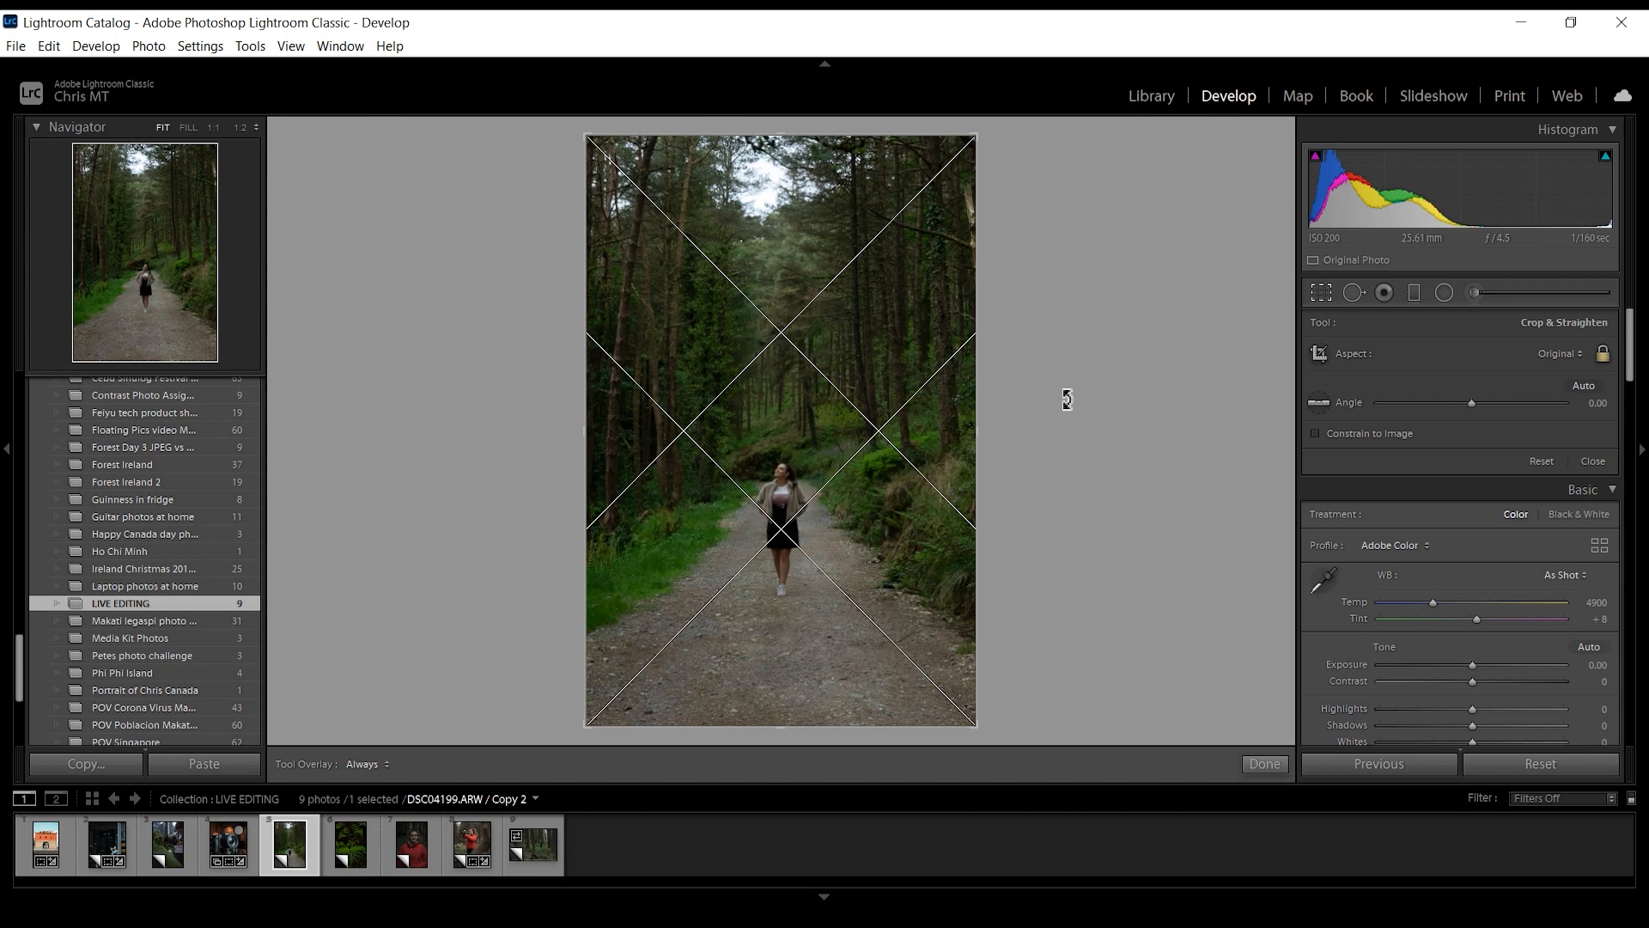
key(o)
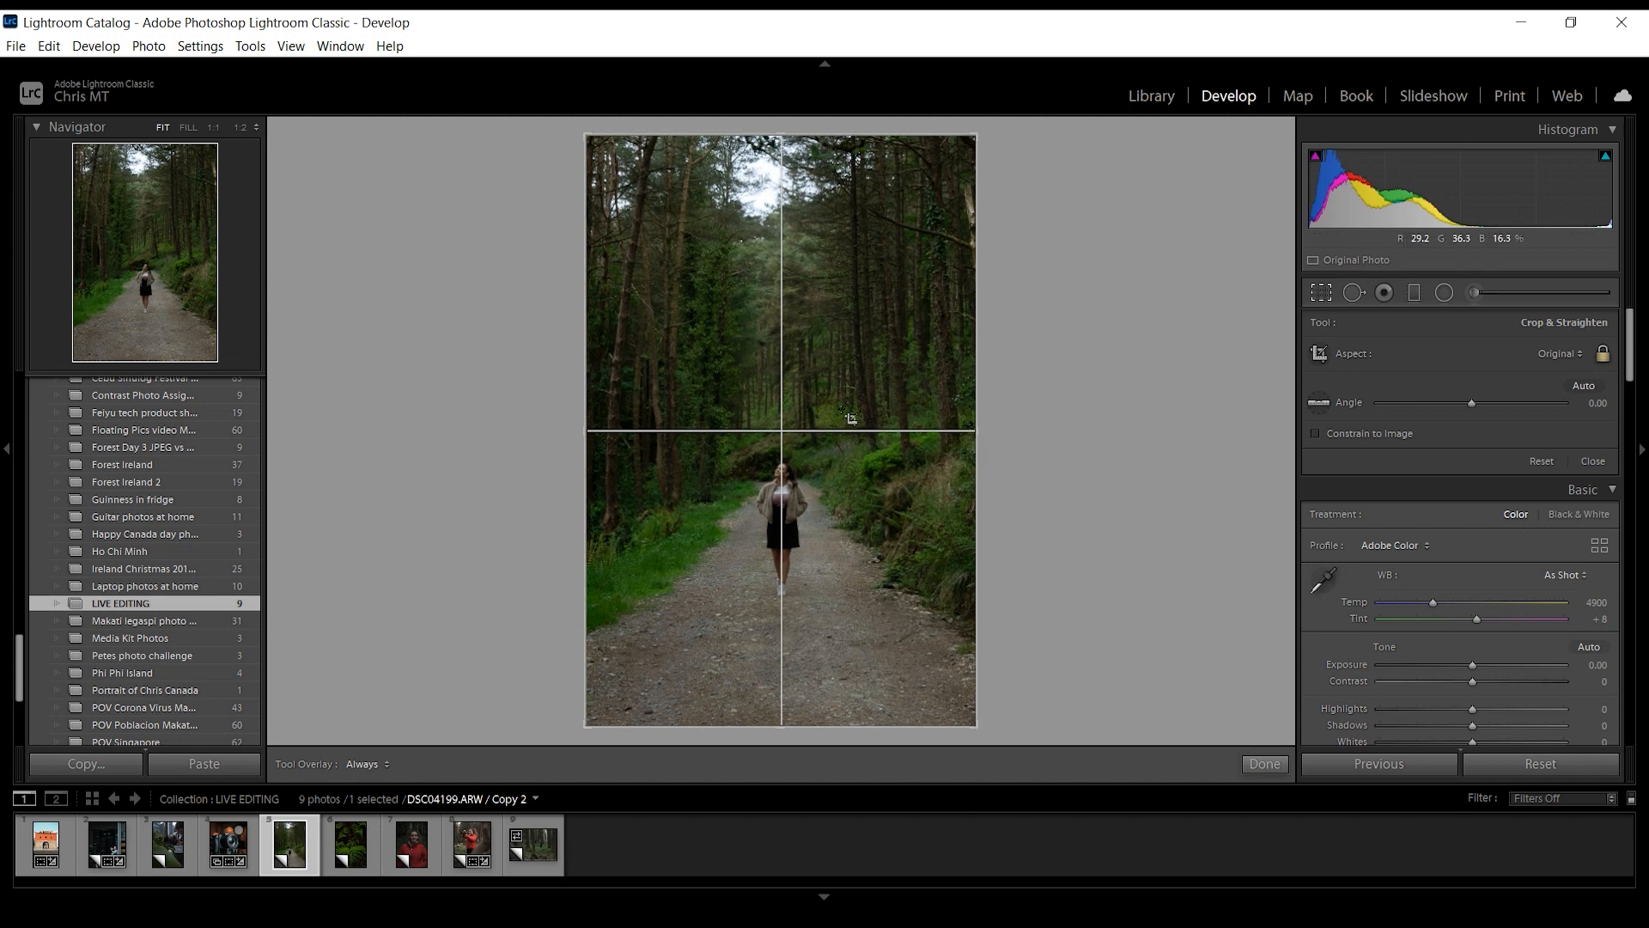
drag(977, 135, 943, 192)
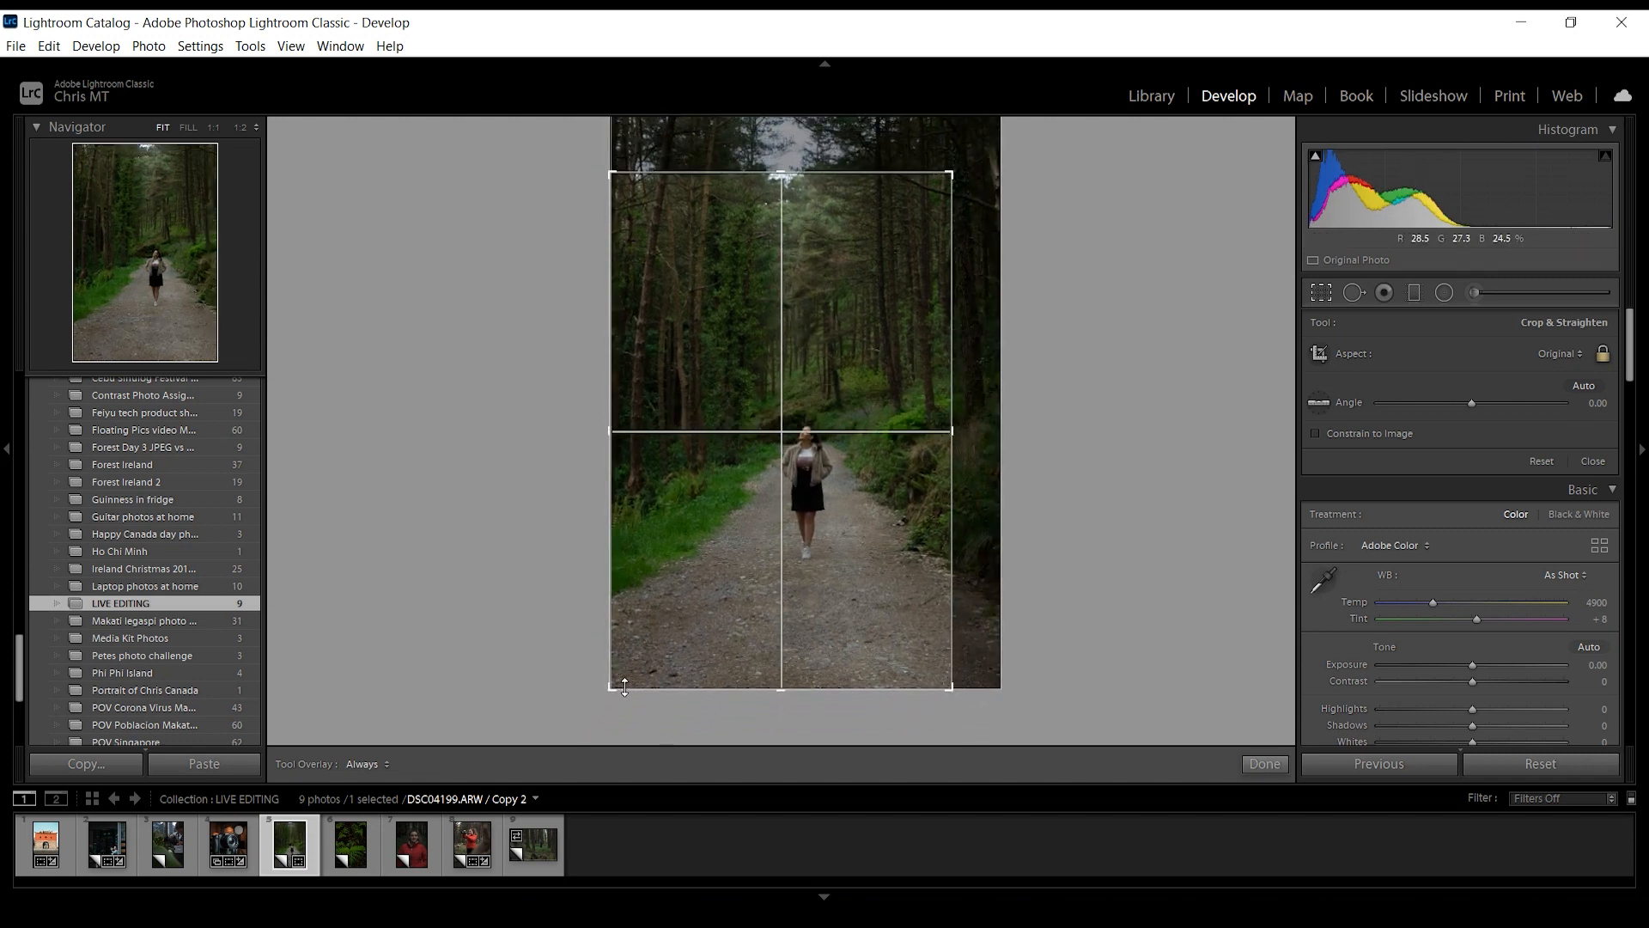
drag(616, 695, 703, 565)
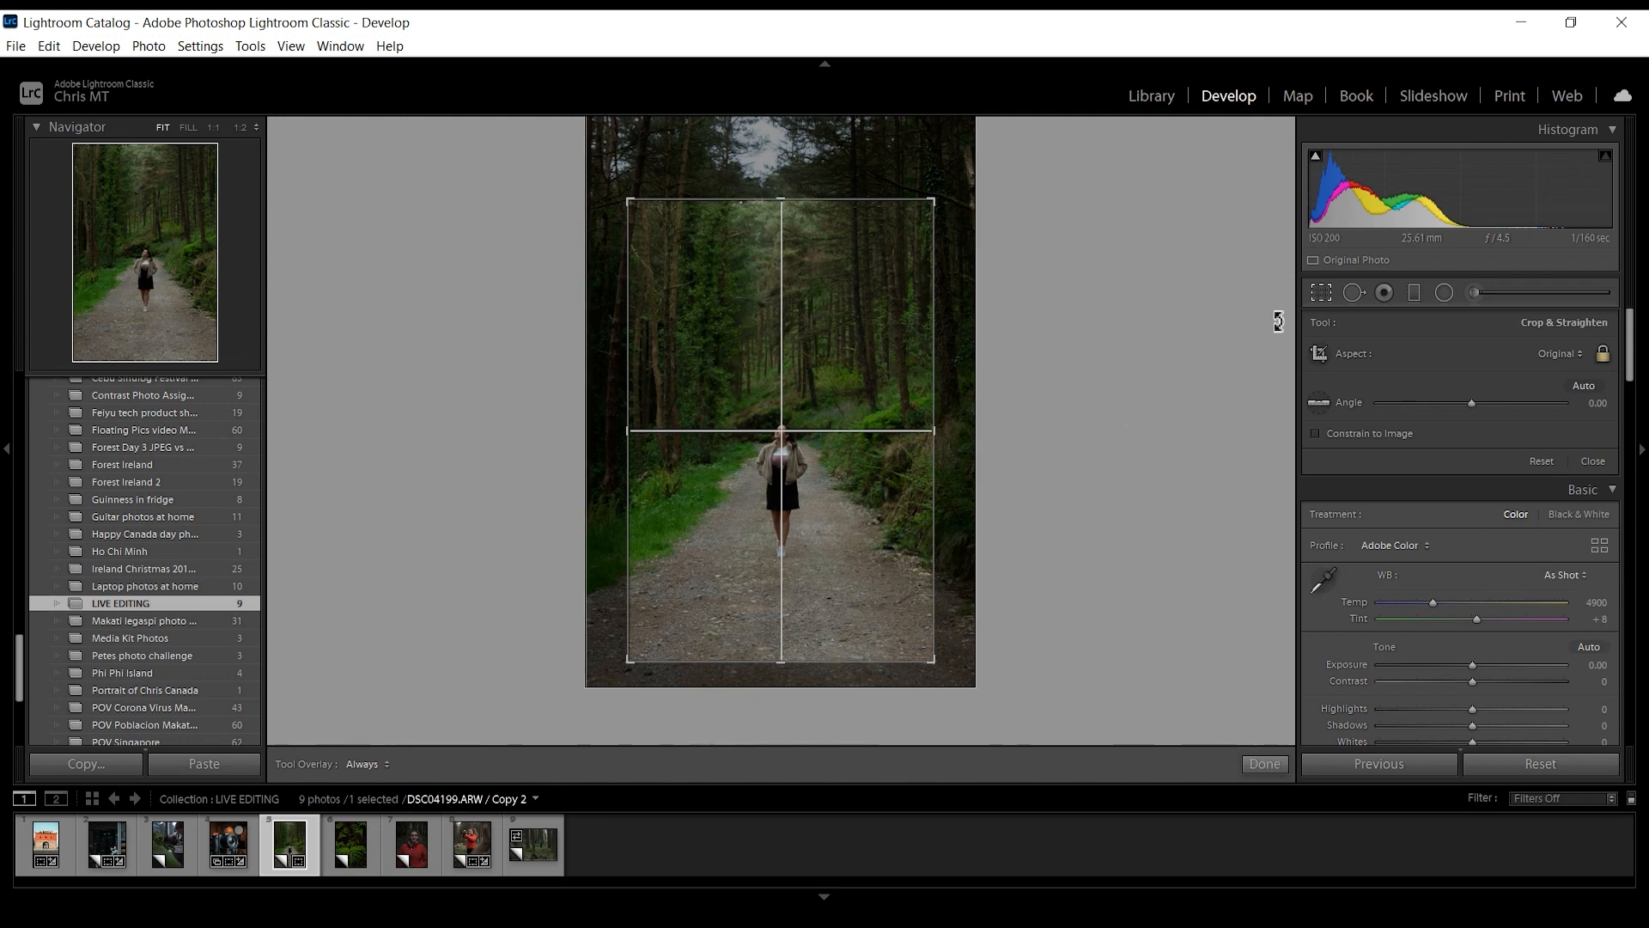
- Cycle through the crop guide overlays, from the golden spiral to the diagonal lines, to check the composition
key(o)
key(o)
key(o)
key(o)
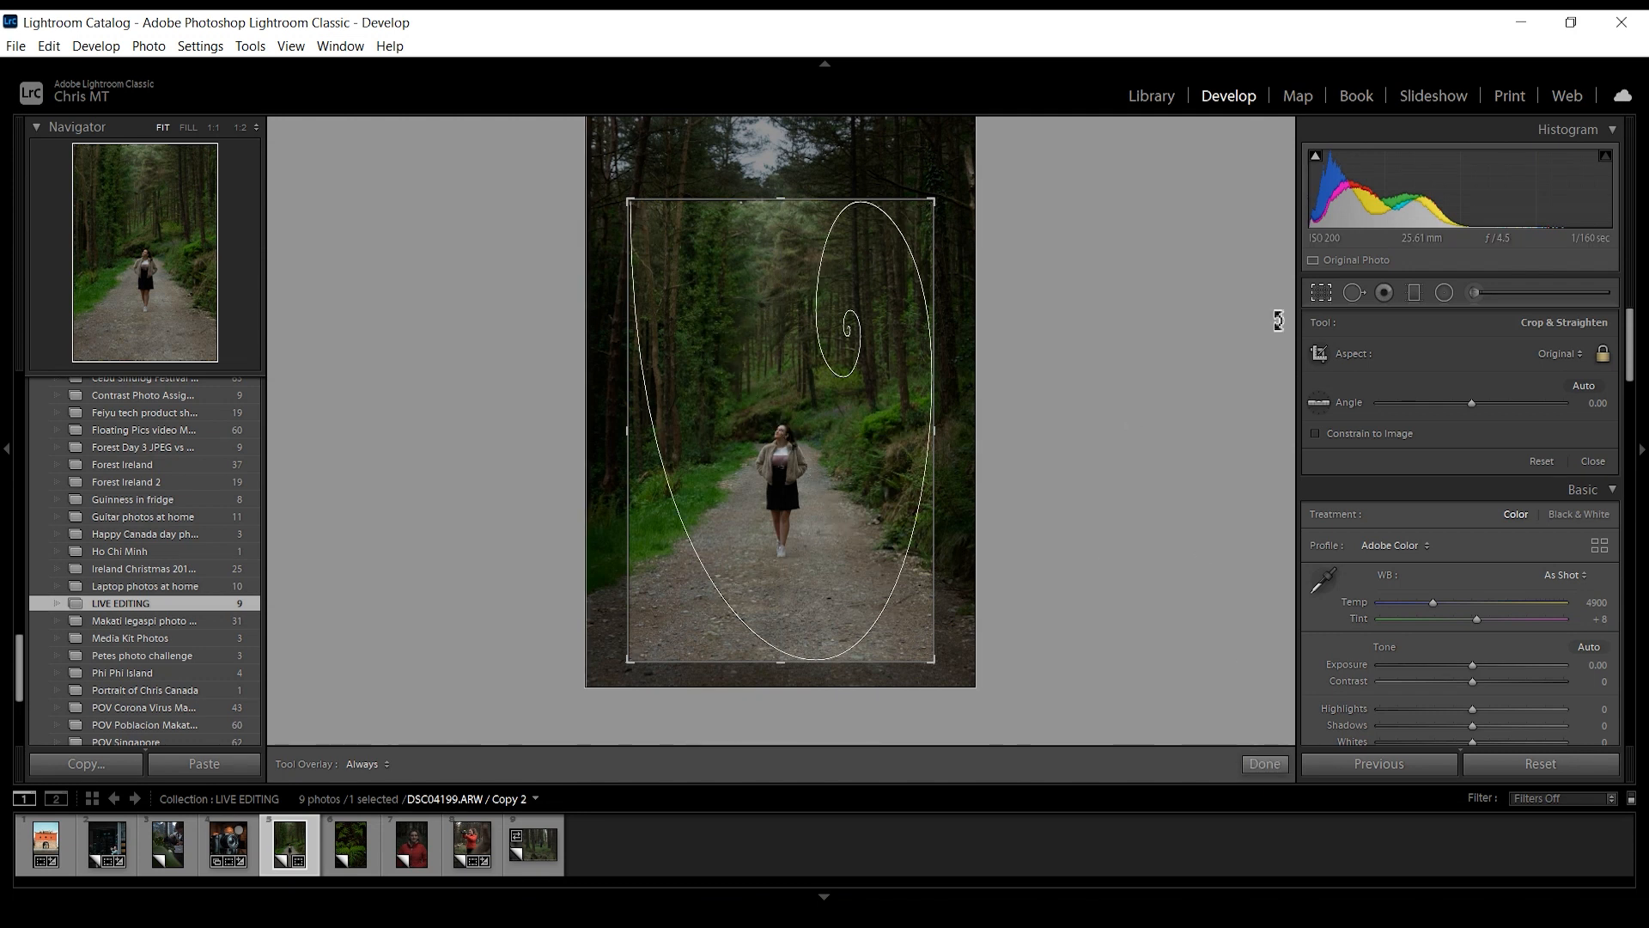
key(o)
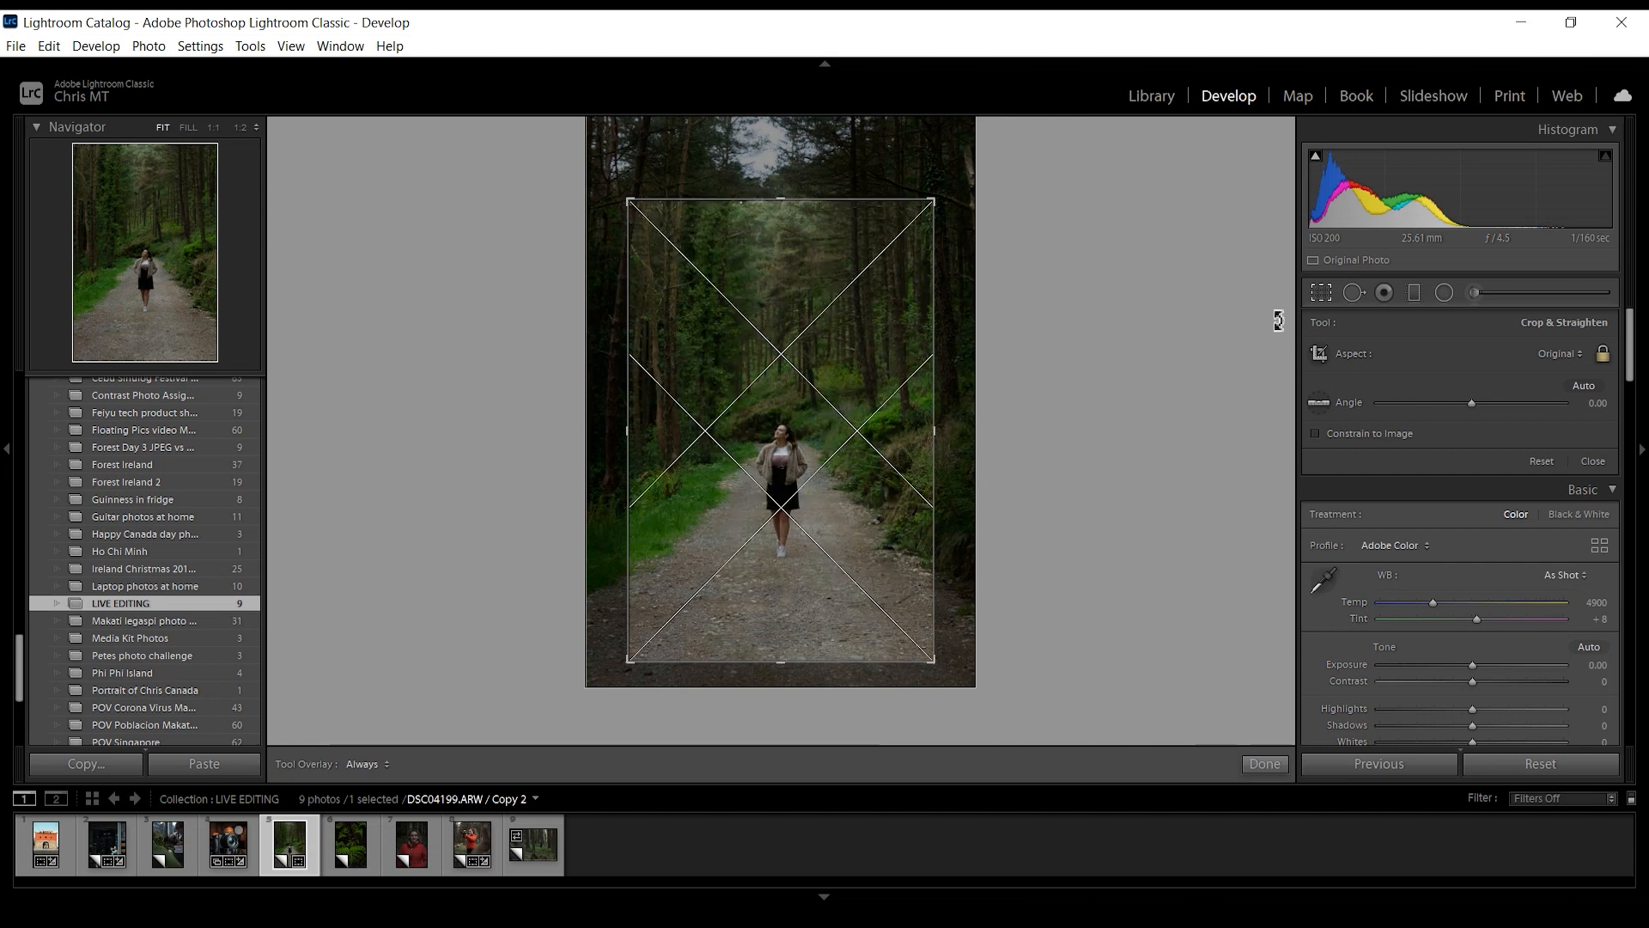
- Reposition the photo within the crop frame so the woman's head meets the centre cross, and apply the crop
drag(924, 452, 850, 391)
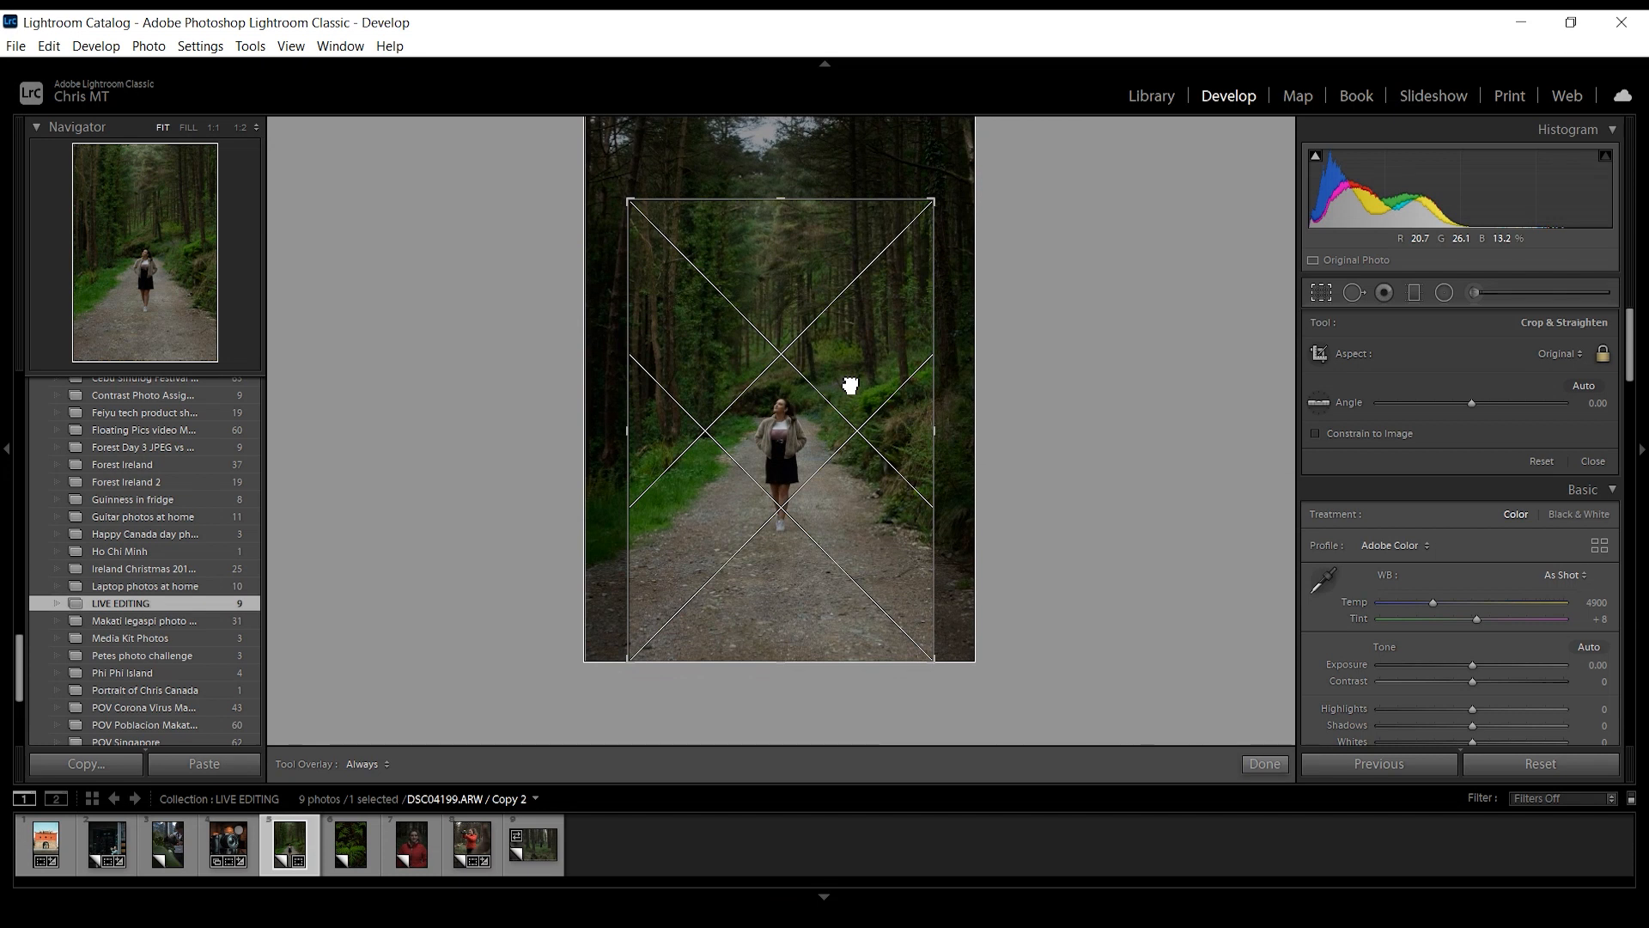
key(o)
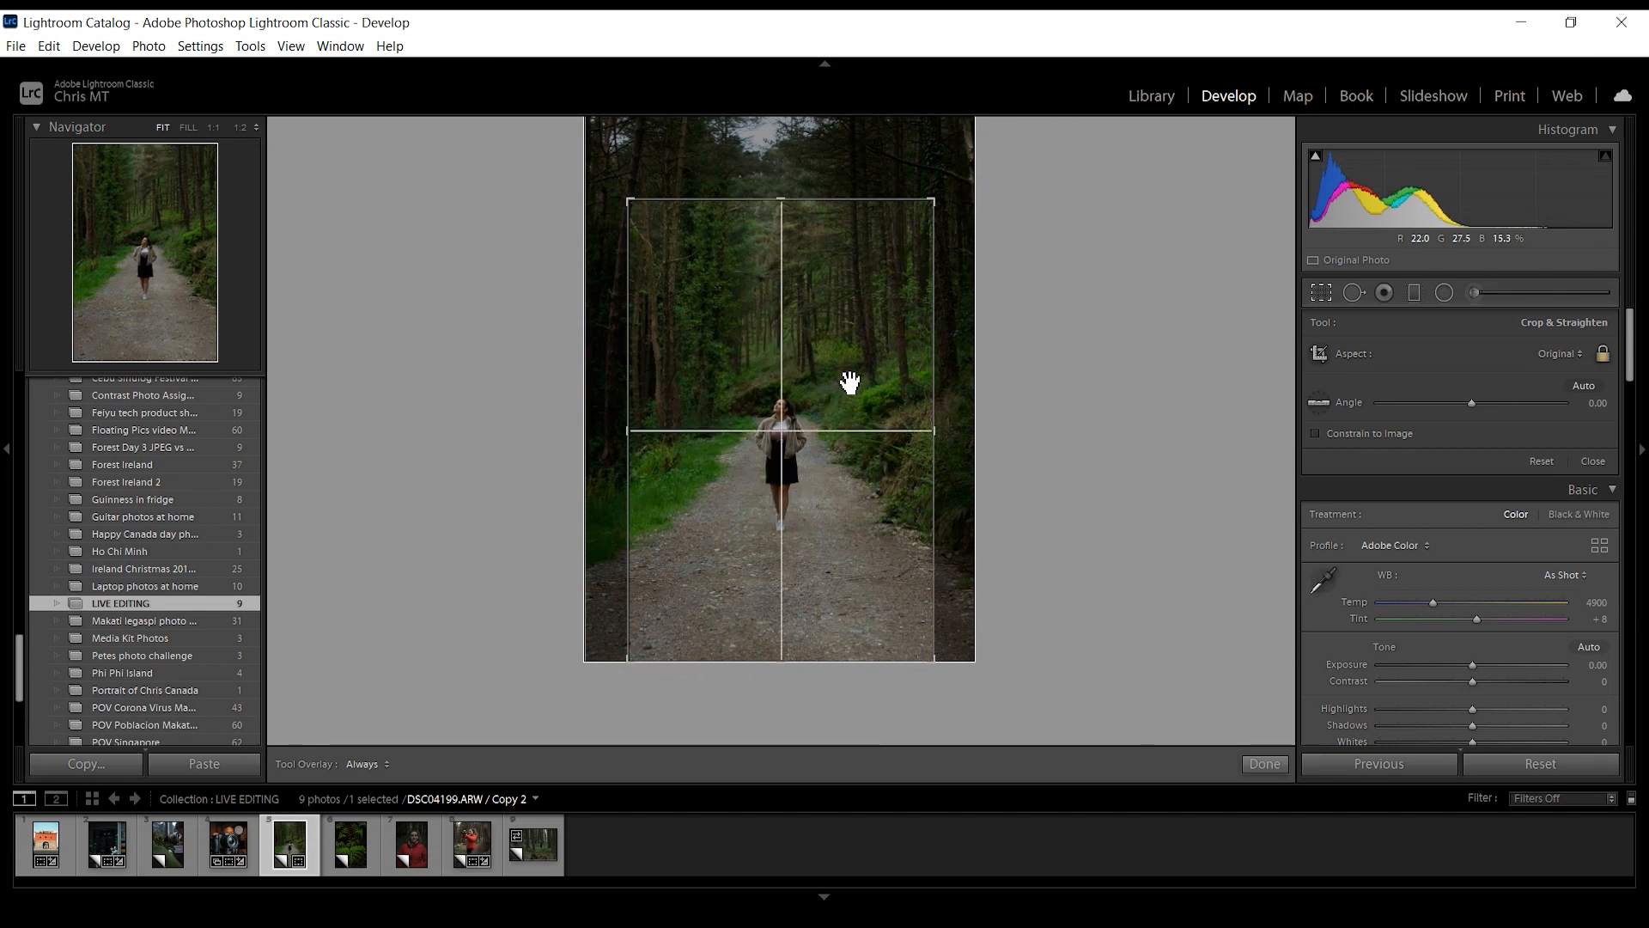
drag(852, 381, 854, 410)
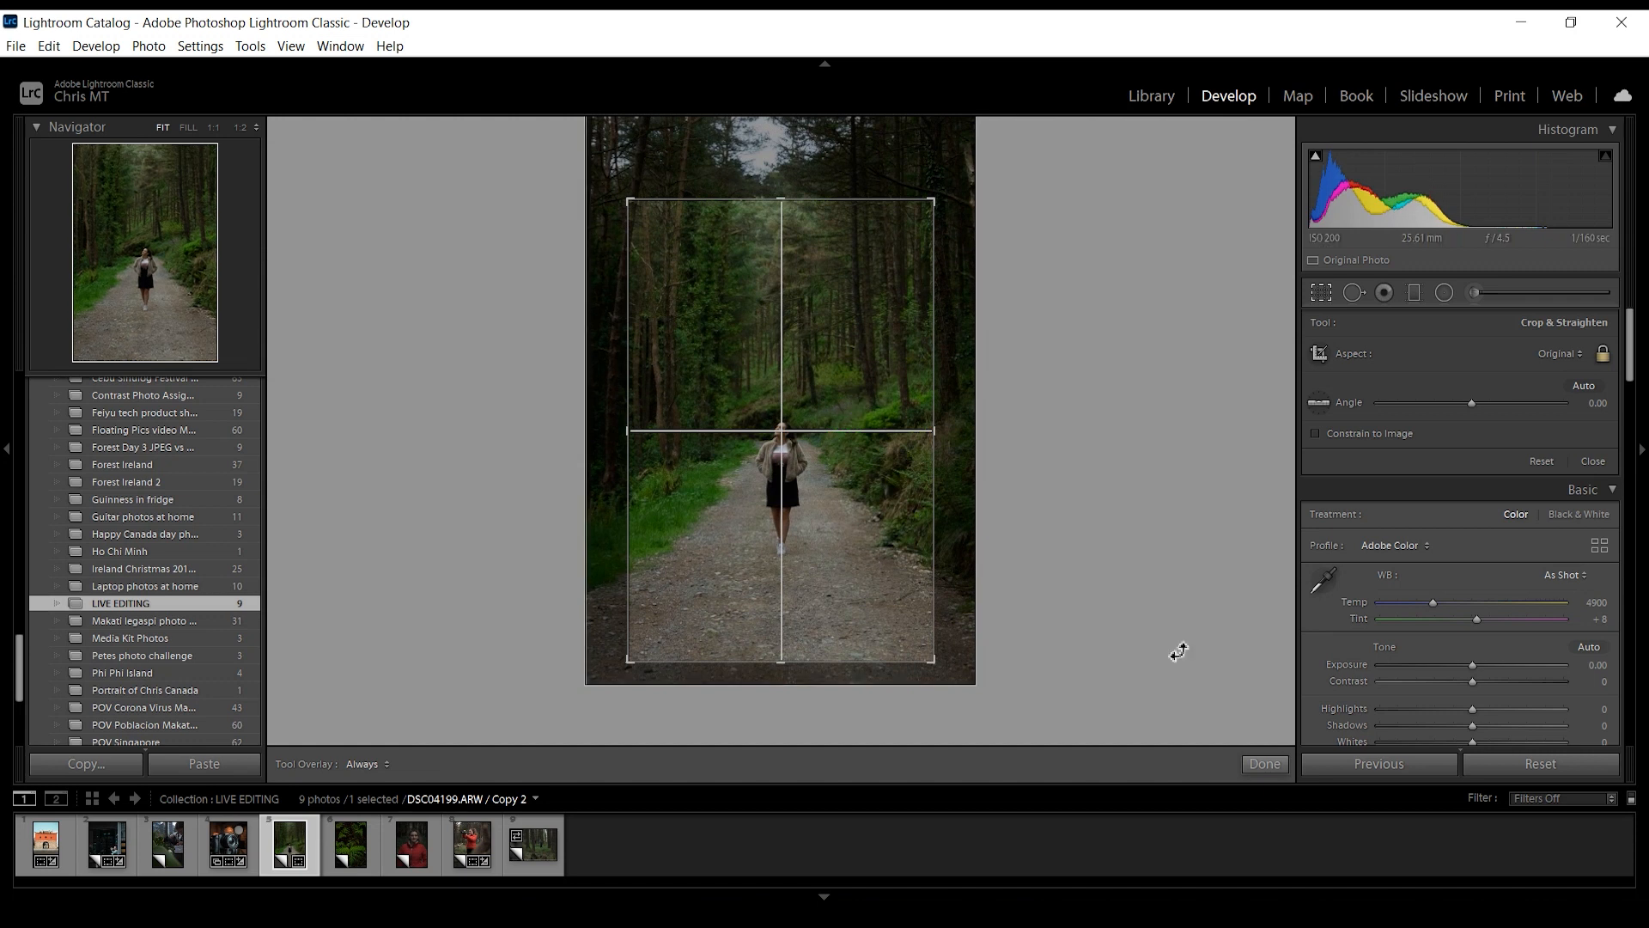
click(1263, 763)
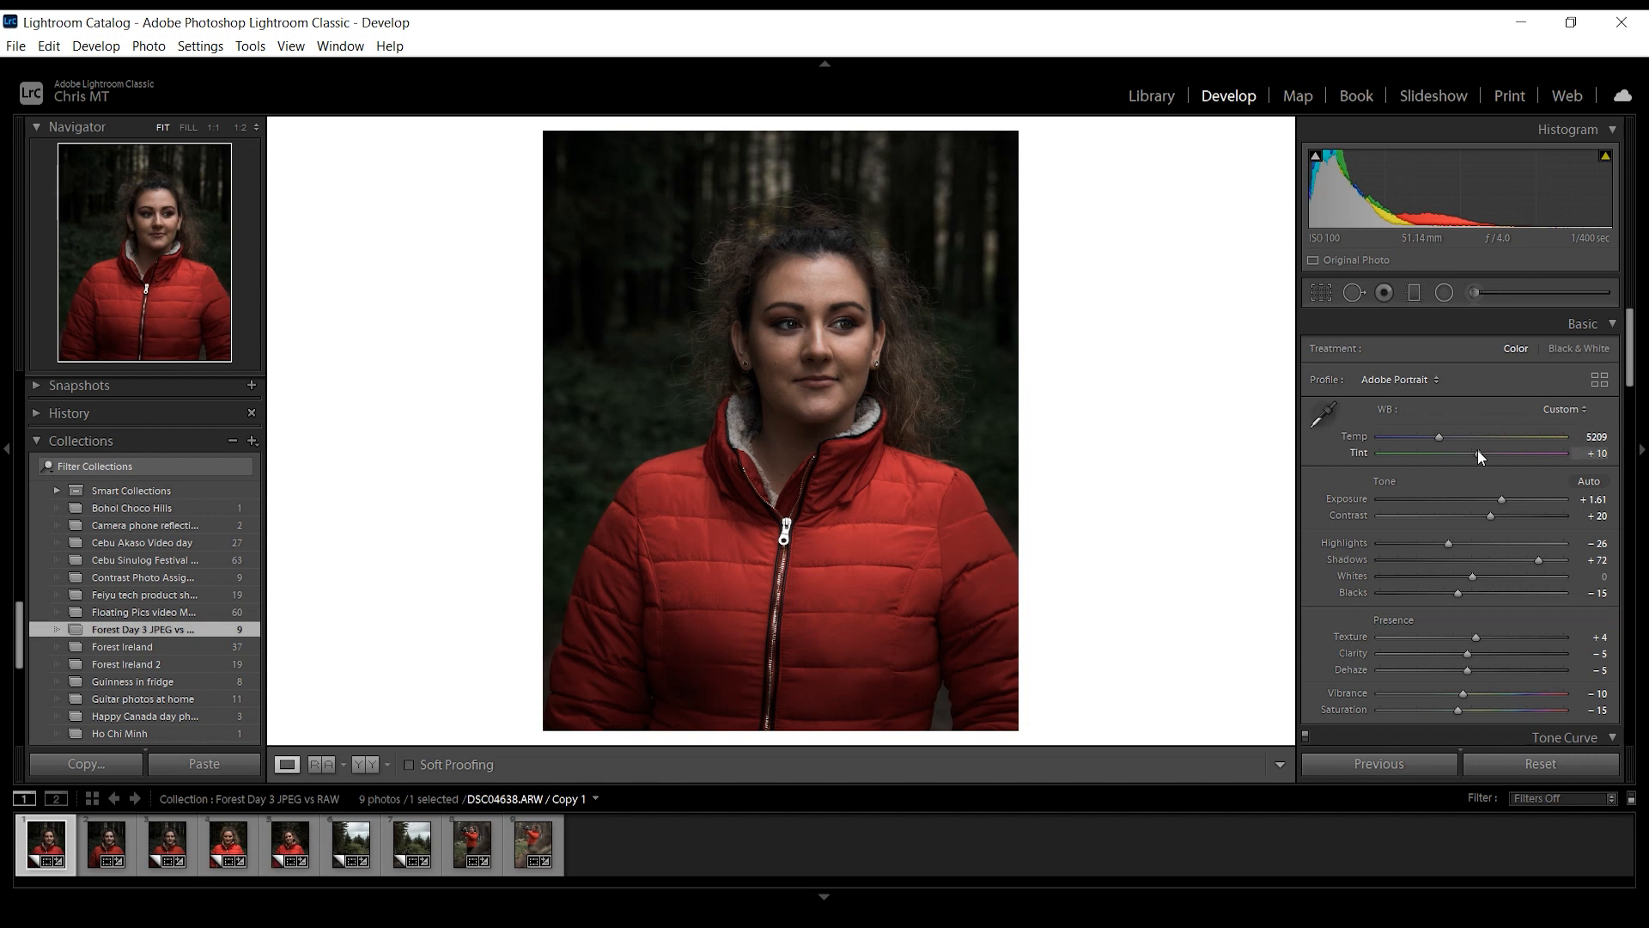
- Set the red-jacket portrait's tint to −36 and select the existing adjustment brush mask covering her face
drag(1454, 455, 1449, 453)
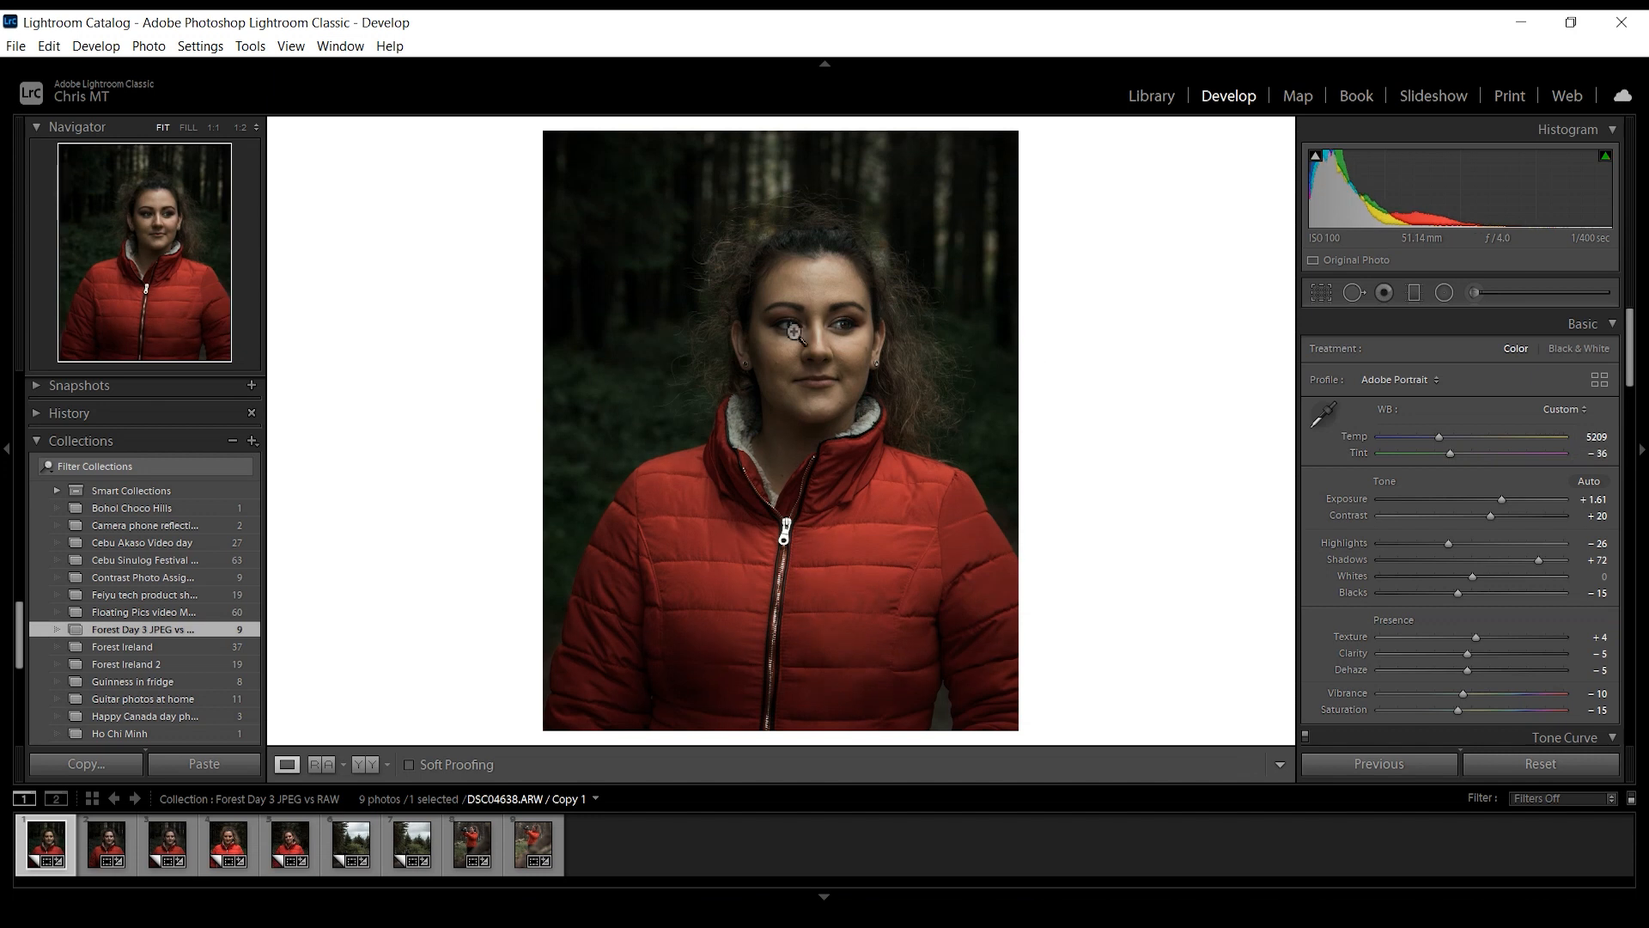
click(1471, 290)
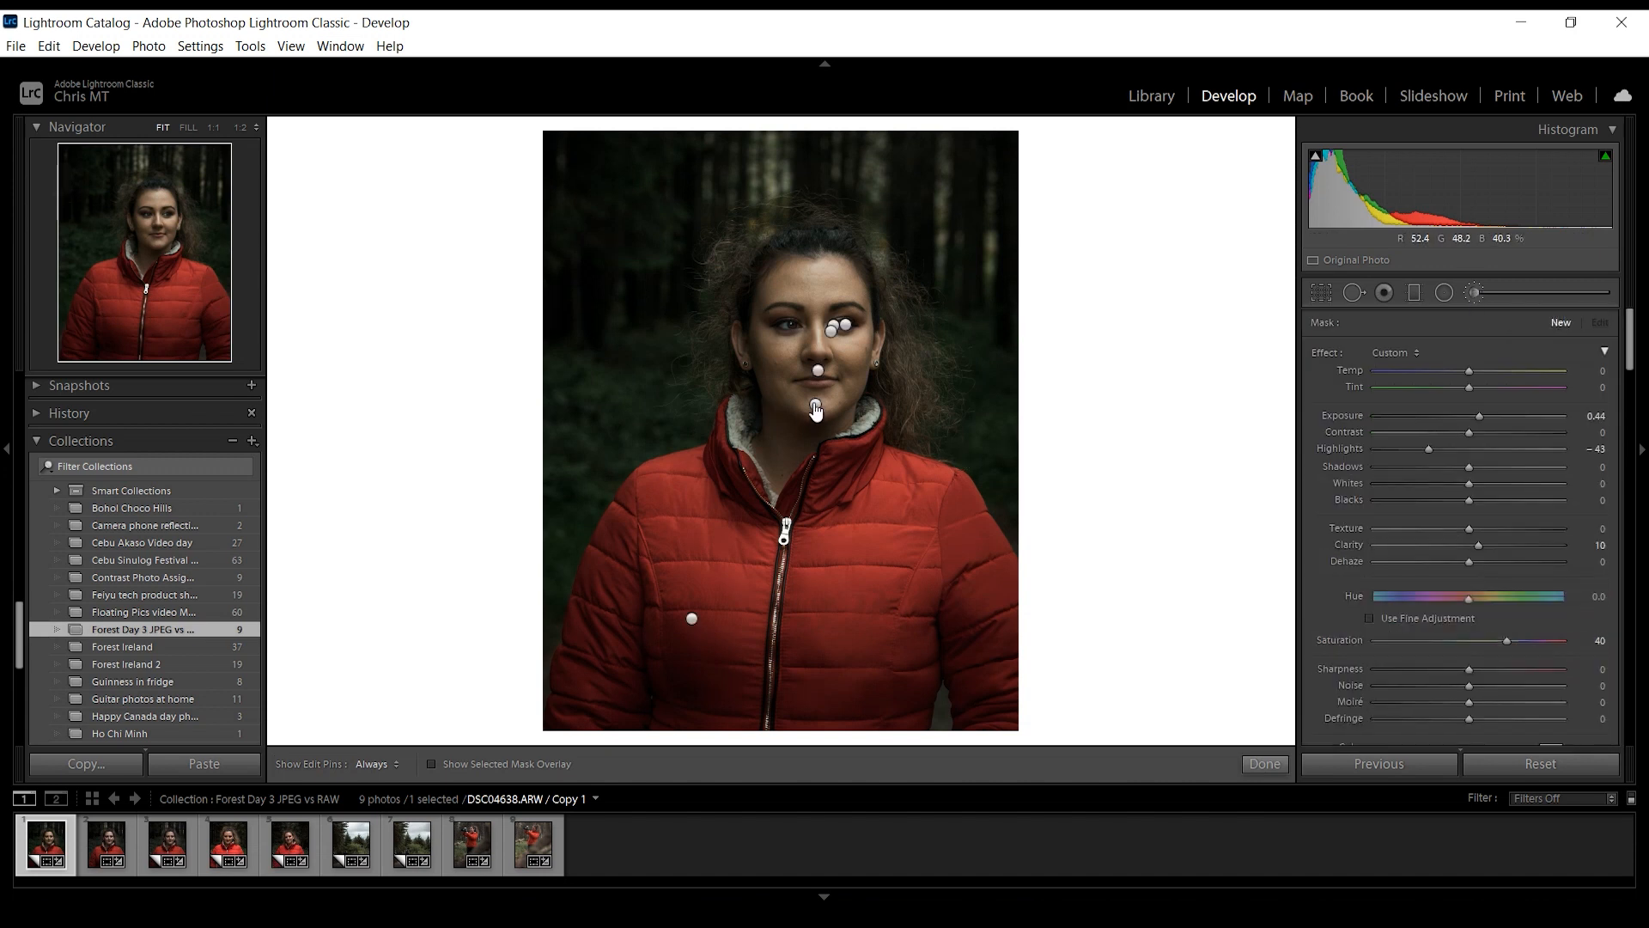
click(816, 407)
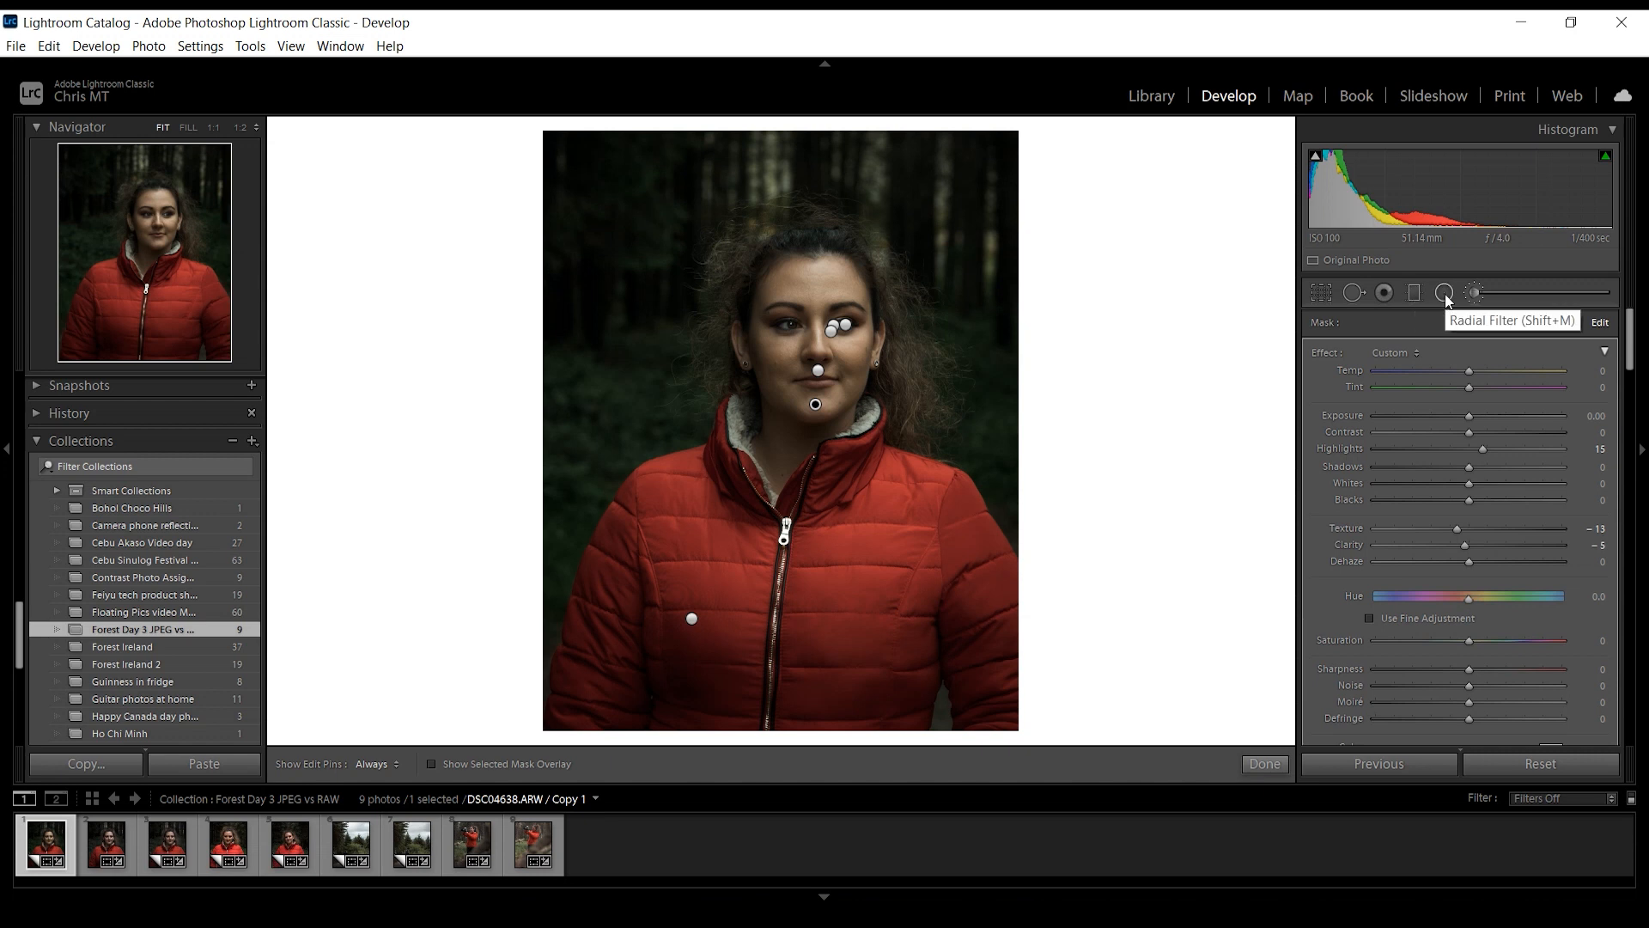
- Turn on fine adjustment for the face mask's hue and set the hue to −9.0
drag(1629, 337, 1621, 516)
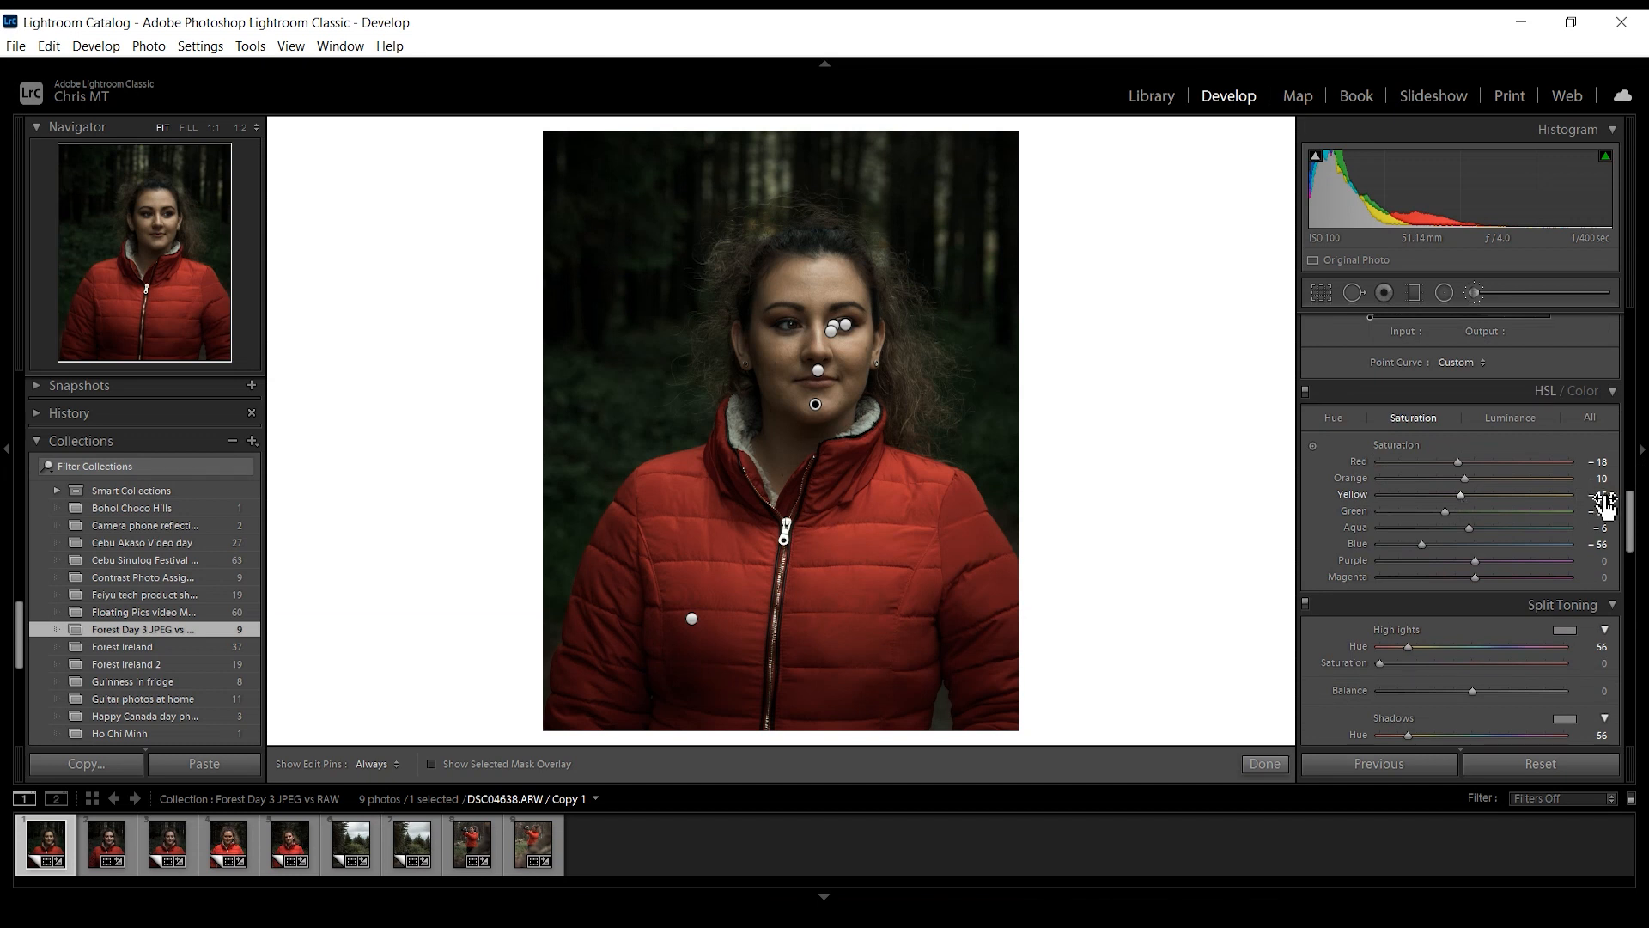
drag(1629, 515, 1629, 326)
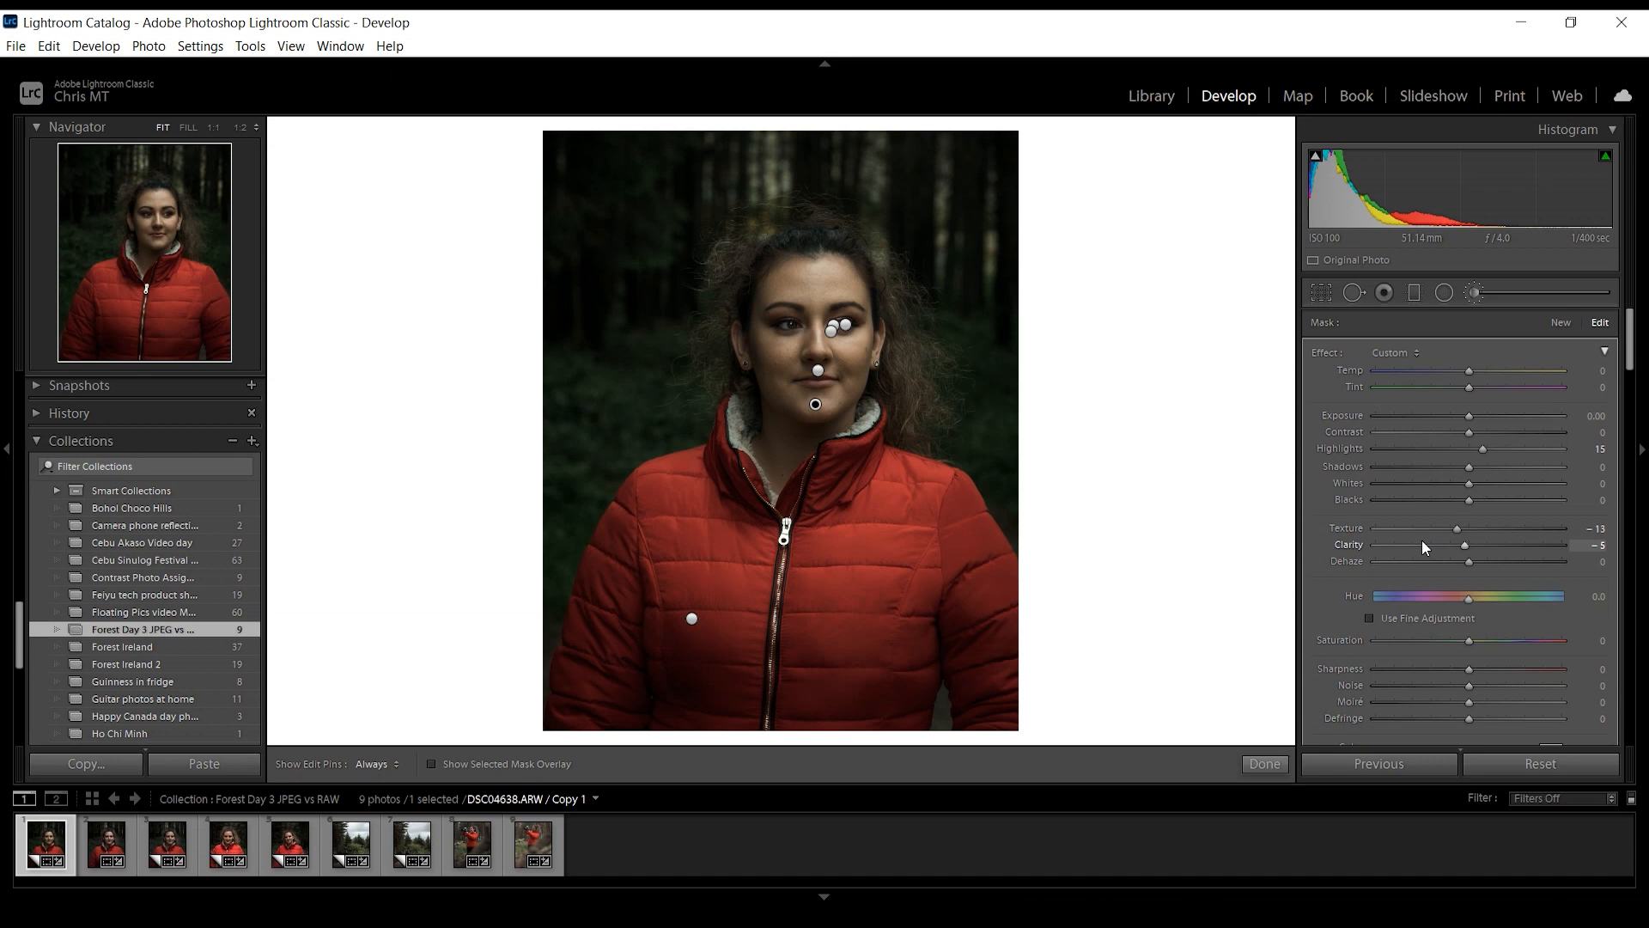
mouse_move(818, 412)
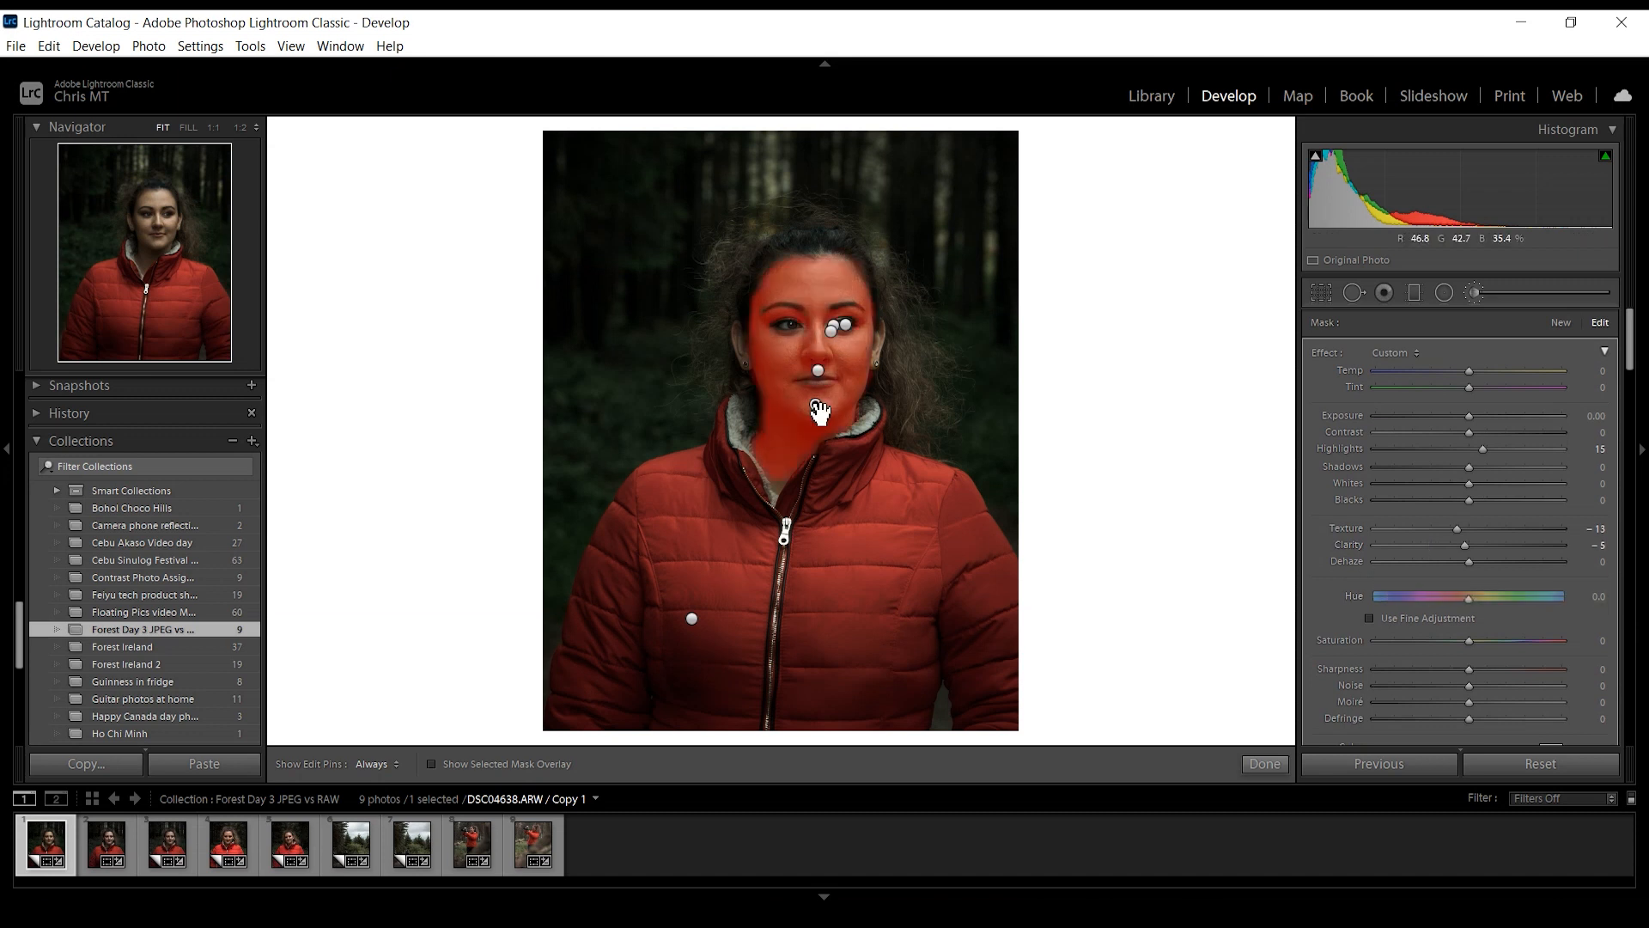
drag(1482, 601, 1471, 601)
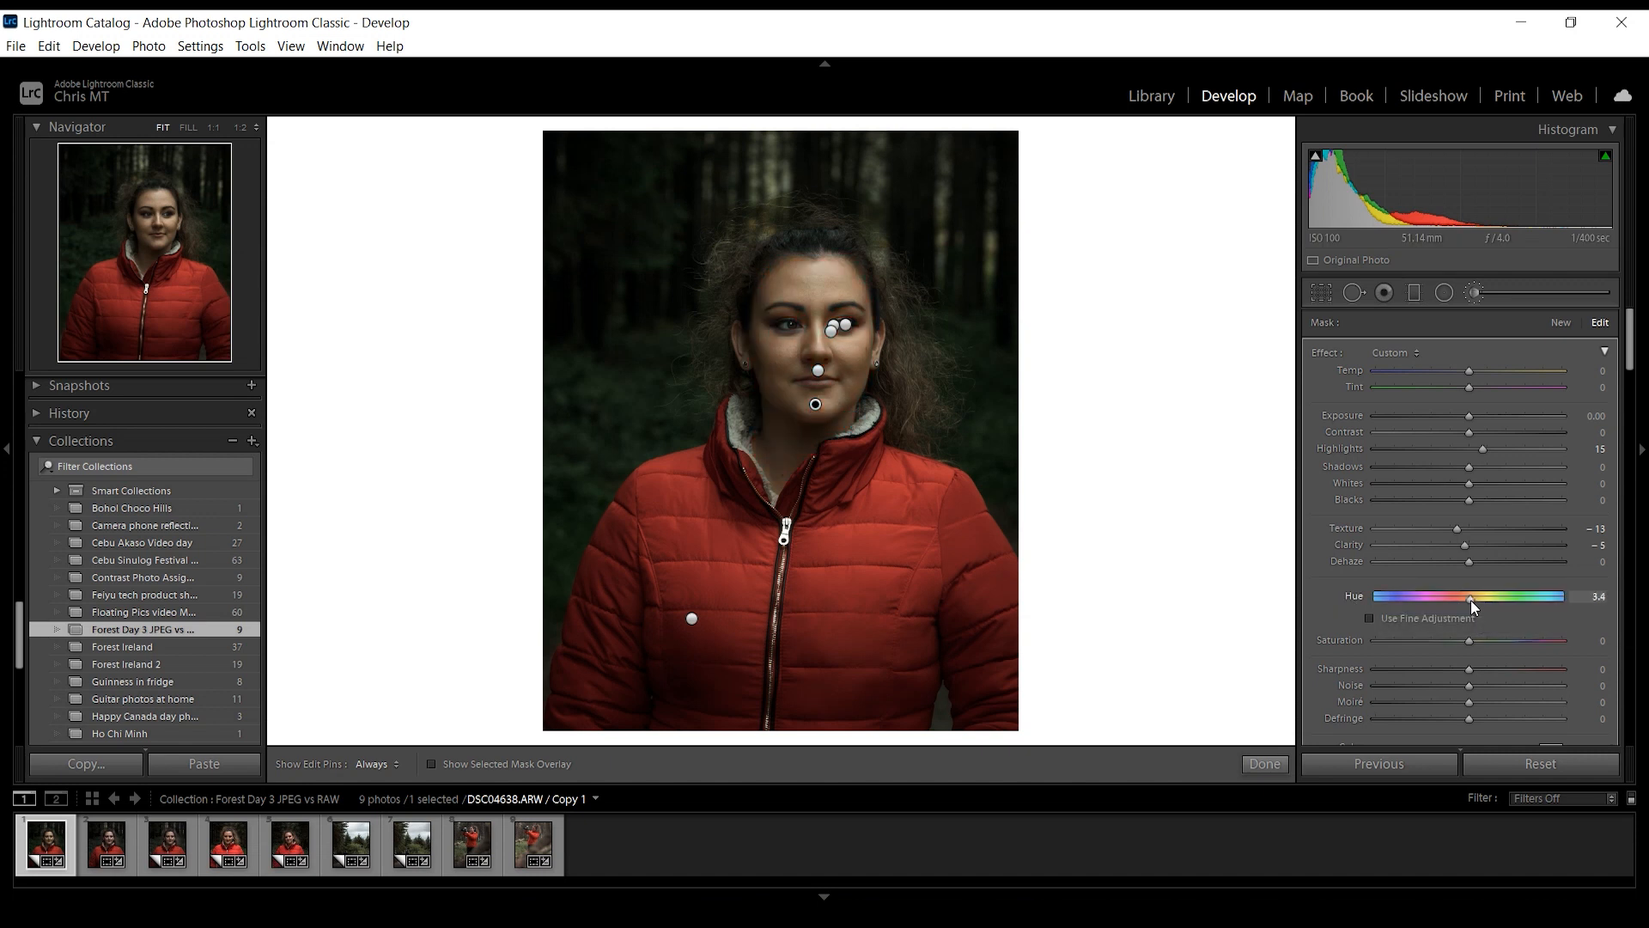
drag(1472, 600, 1462, 600)
click(1369, 619)
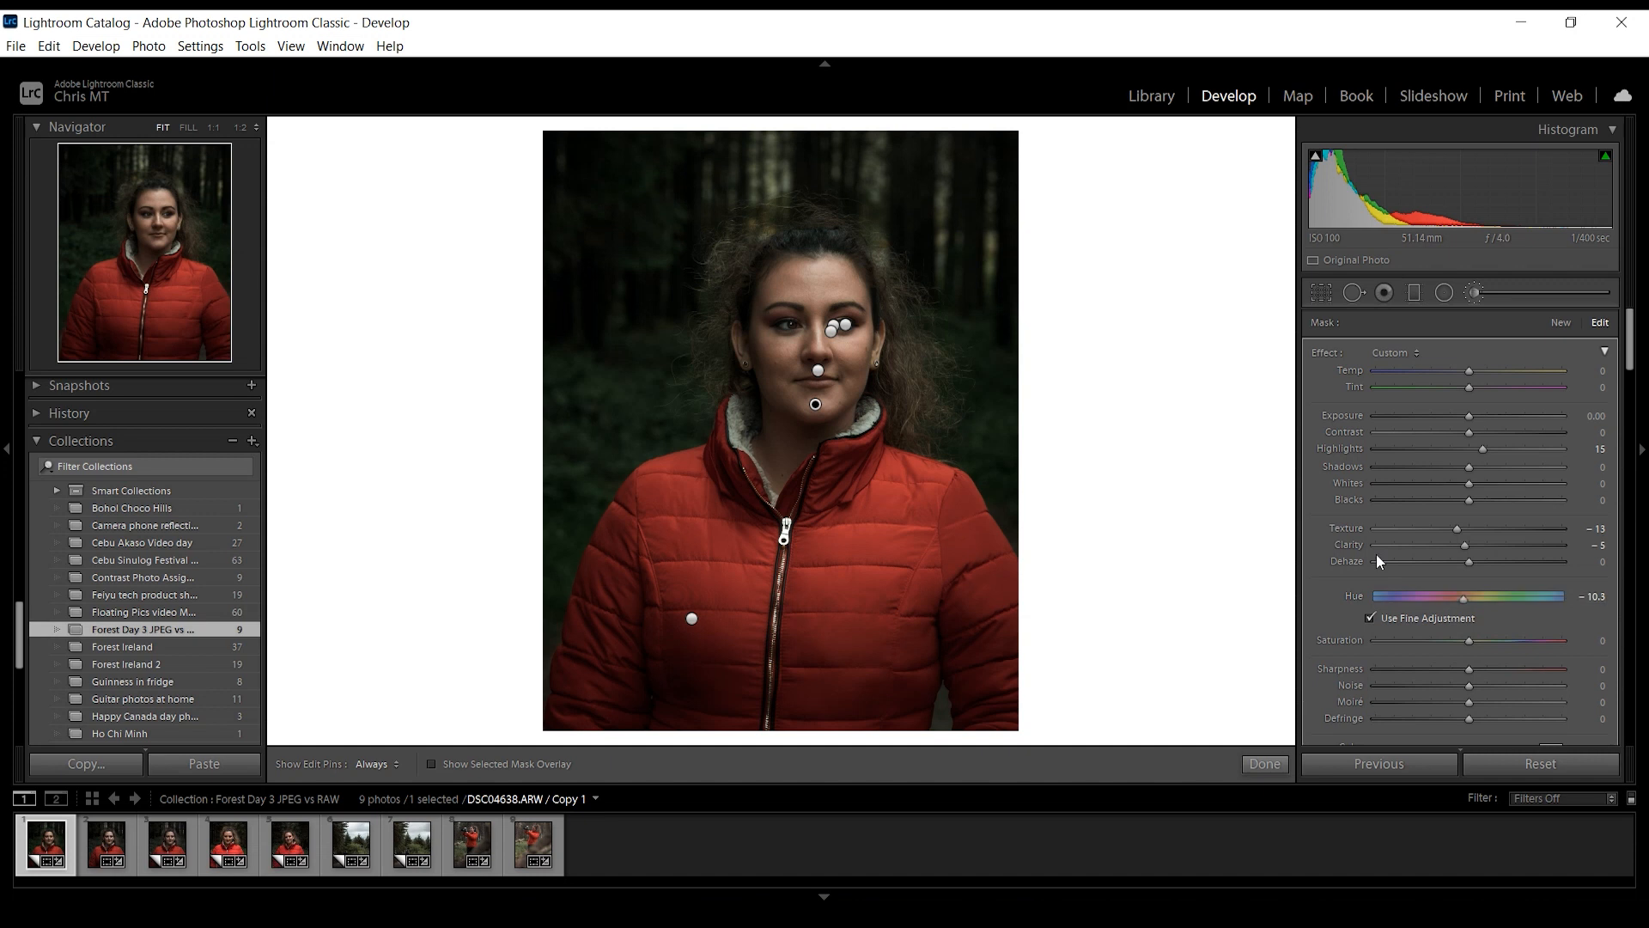
click(1596, 596)
key(Return)
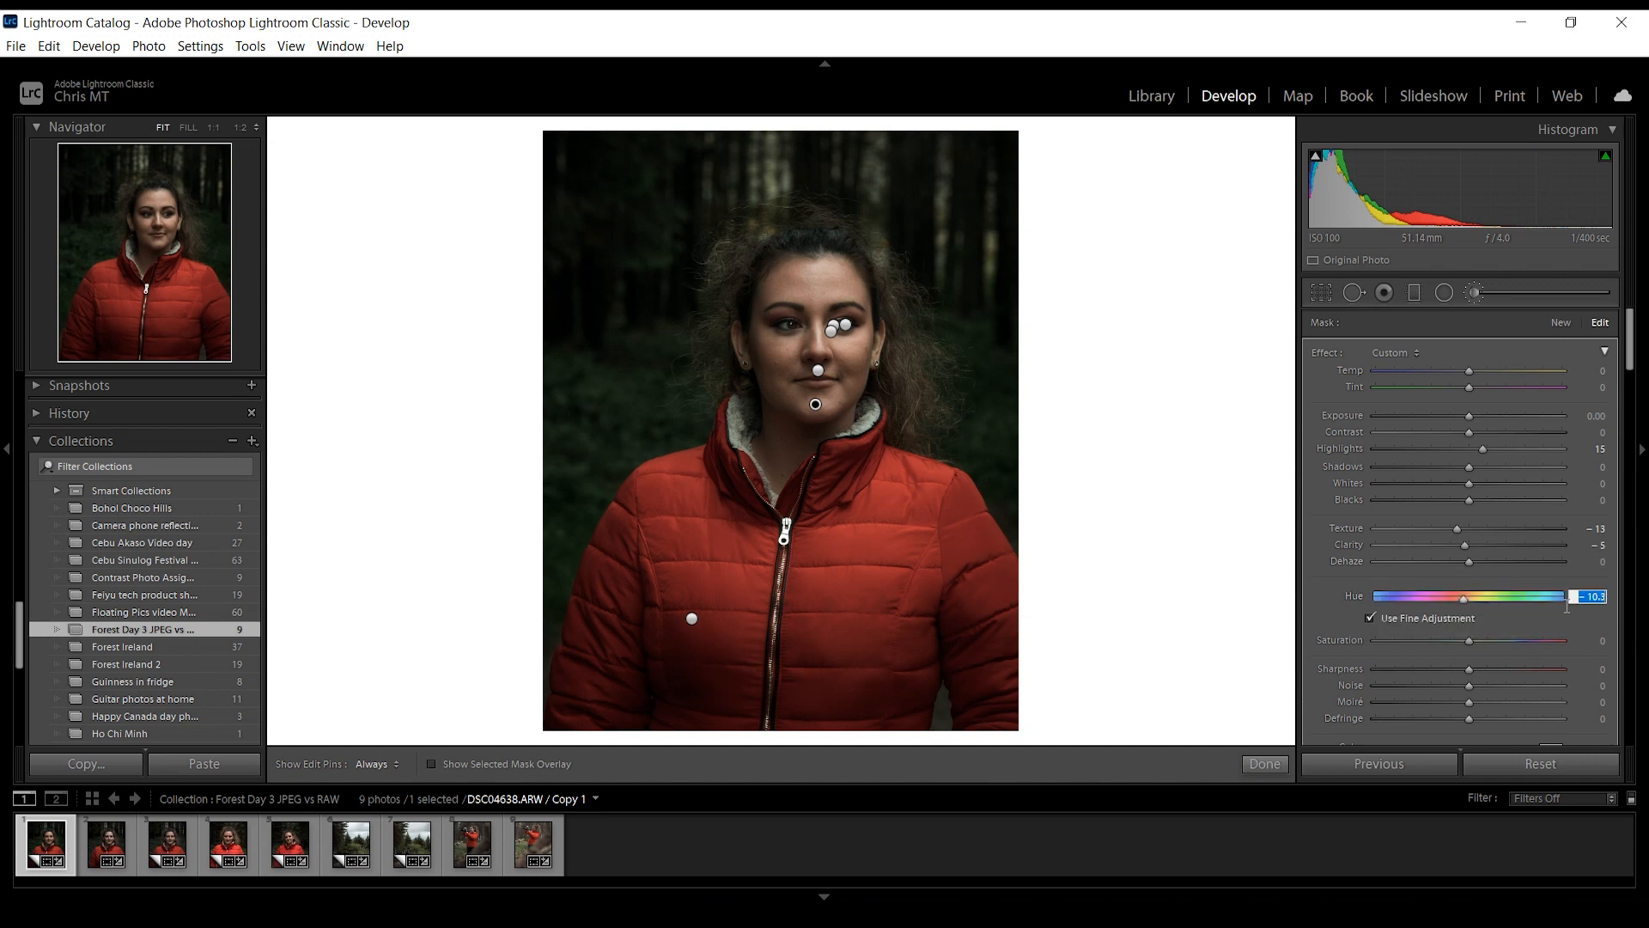
drag(1463, 600, 1470, 601)
- Compare the portrait with and without the adjustment brush edits, leaving them switched on
drag(1631, 357, 1631, 397)
click(1313, 652)
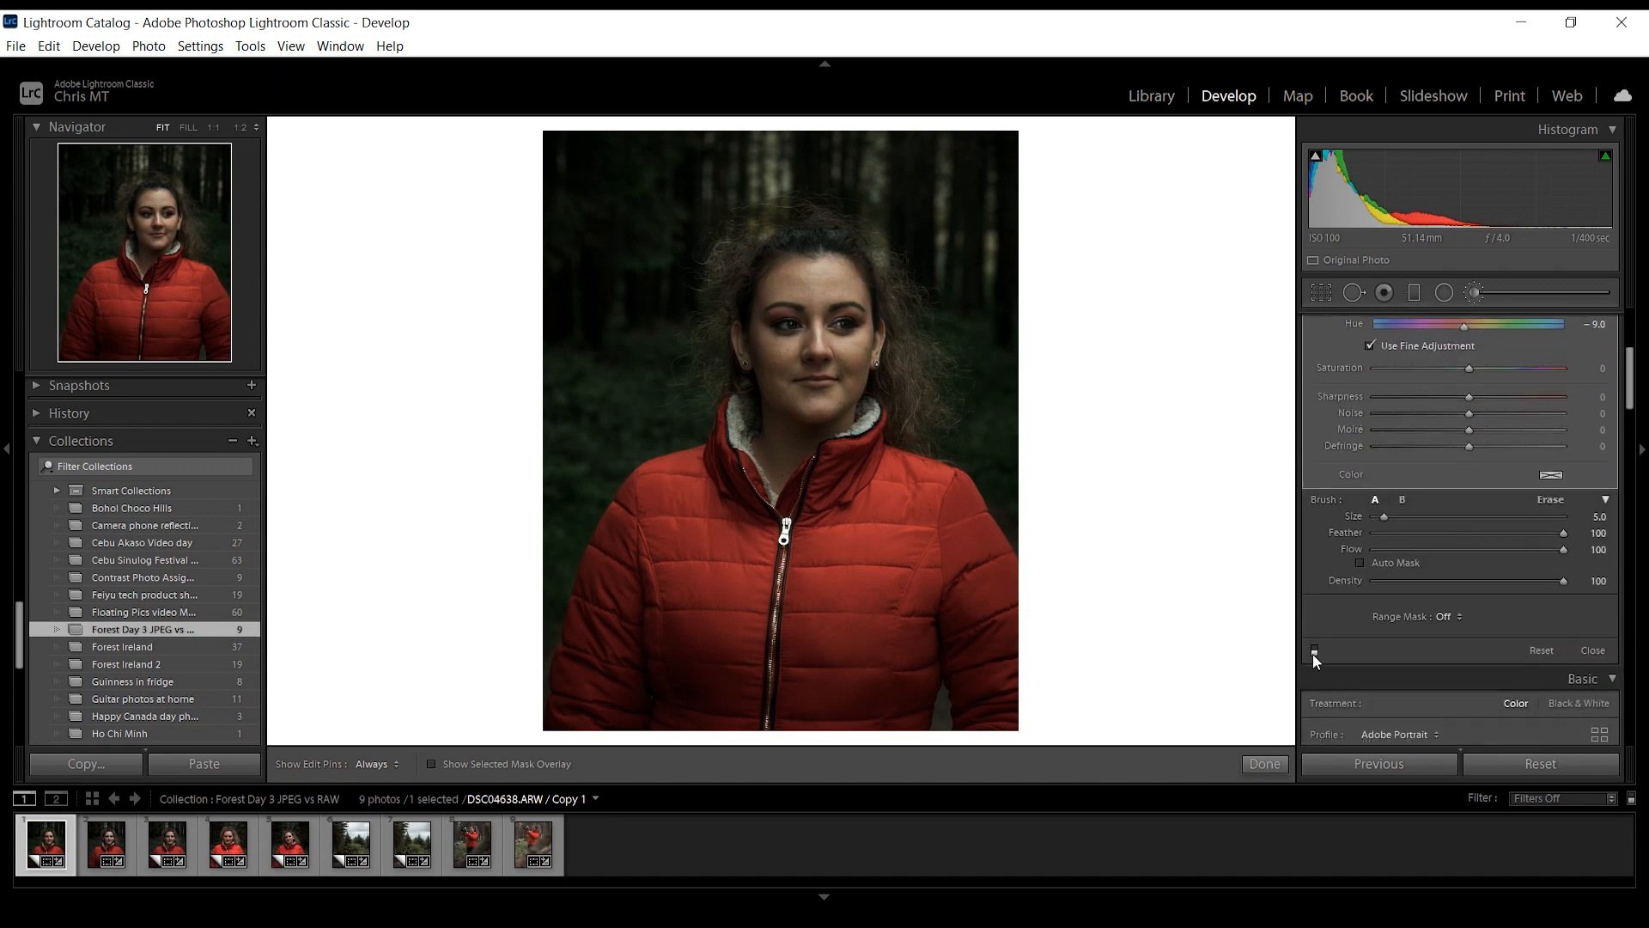
click(1313, 651)
click(1313, 651)
click(1313, 651)
drag(1630, 385, 1639, 339)
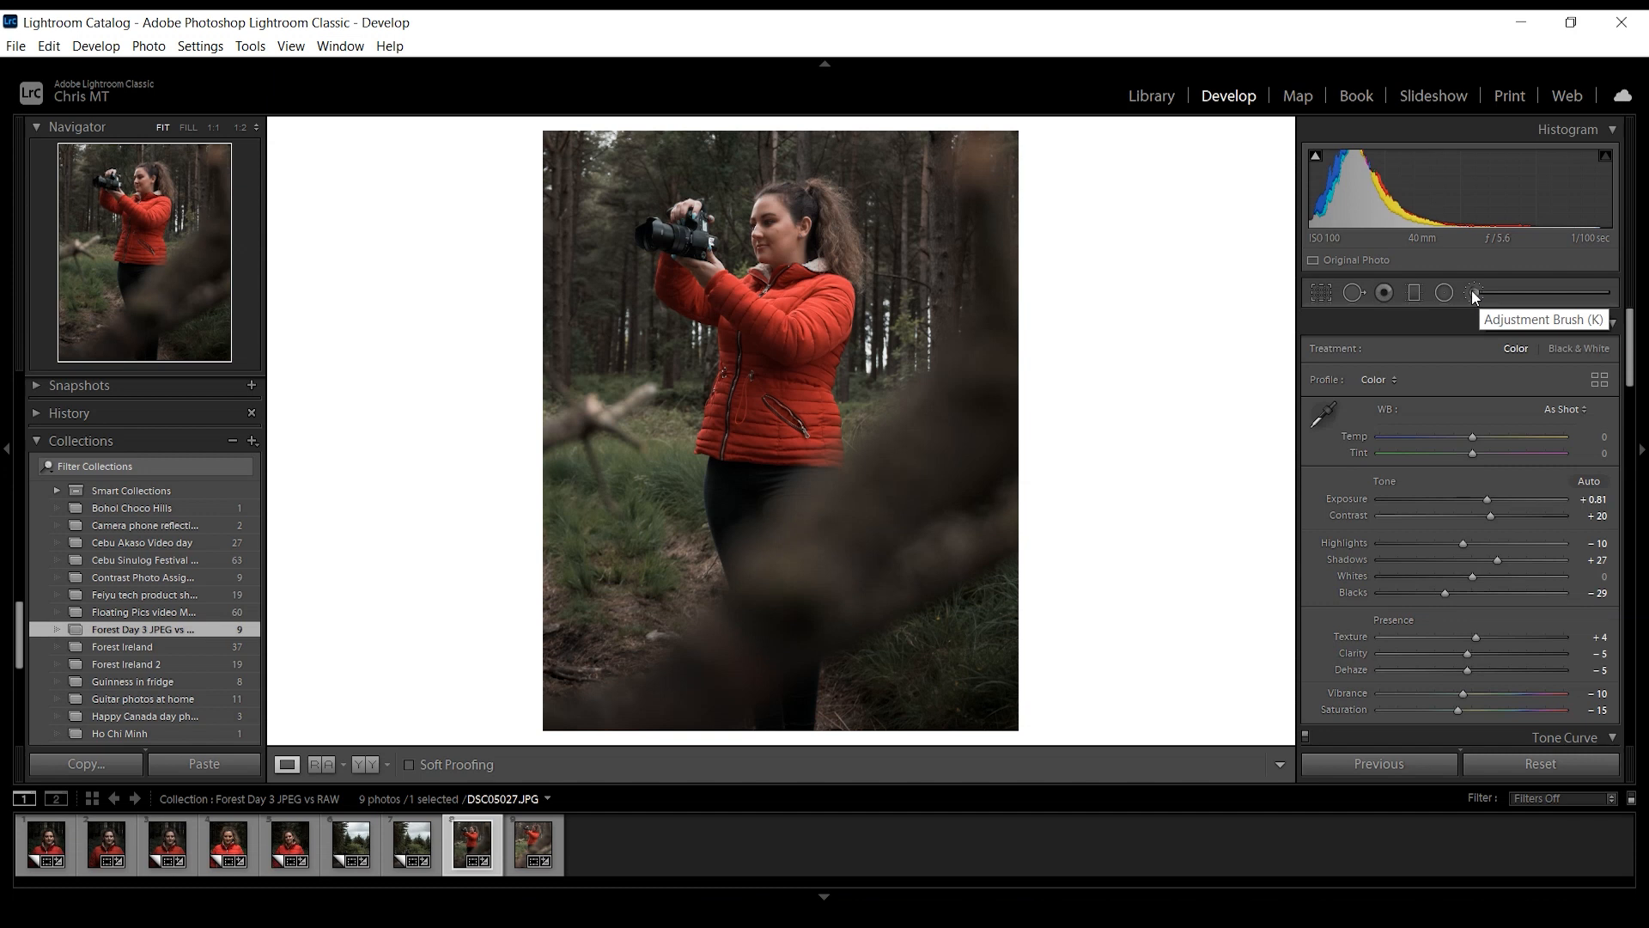
click(1417, 290)
drag(795, 134, 790, 406)
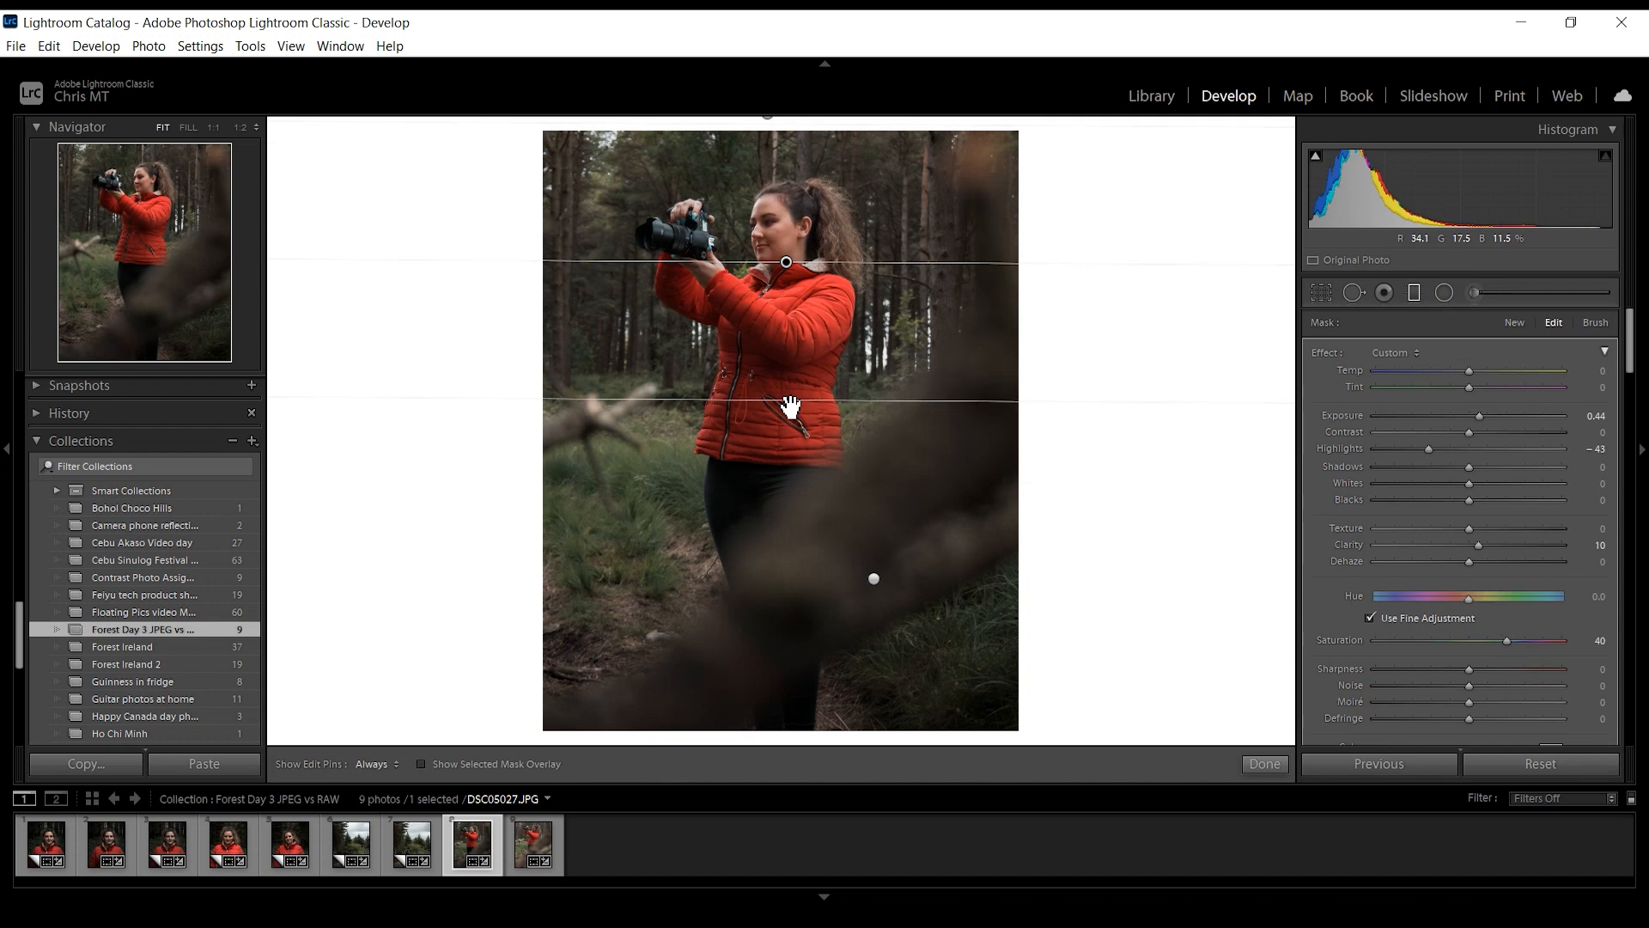
key(ctrl+z)
key(m)
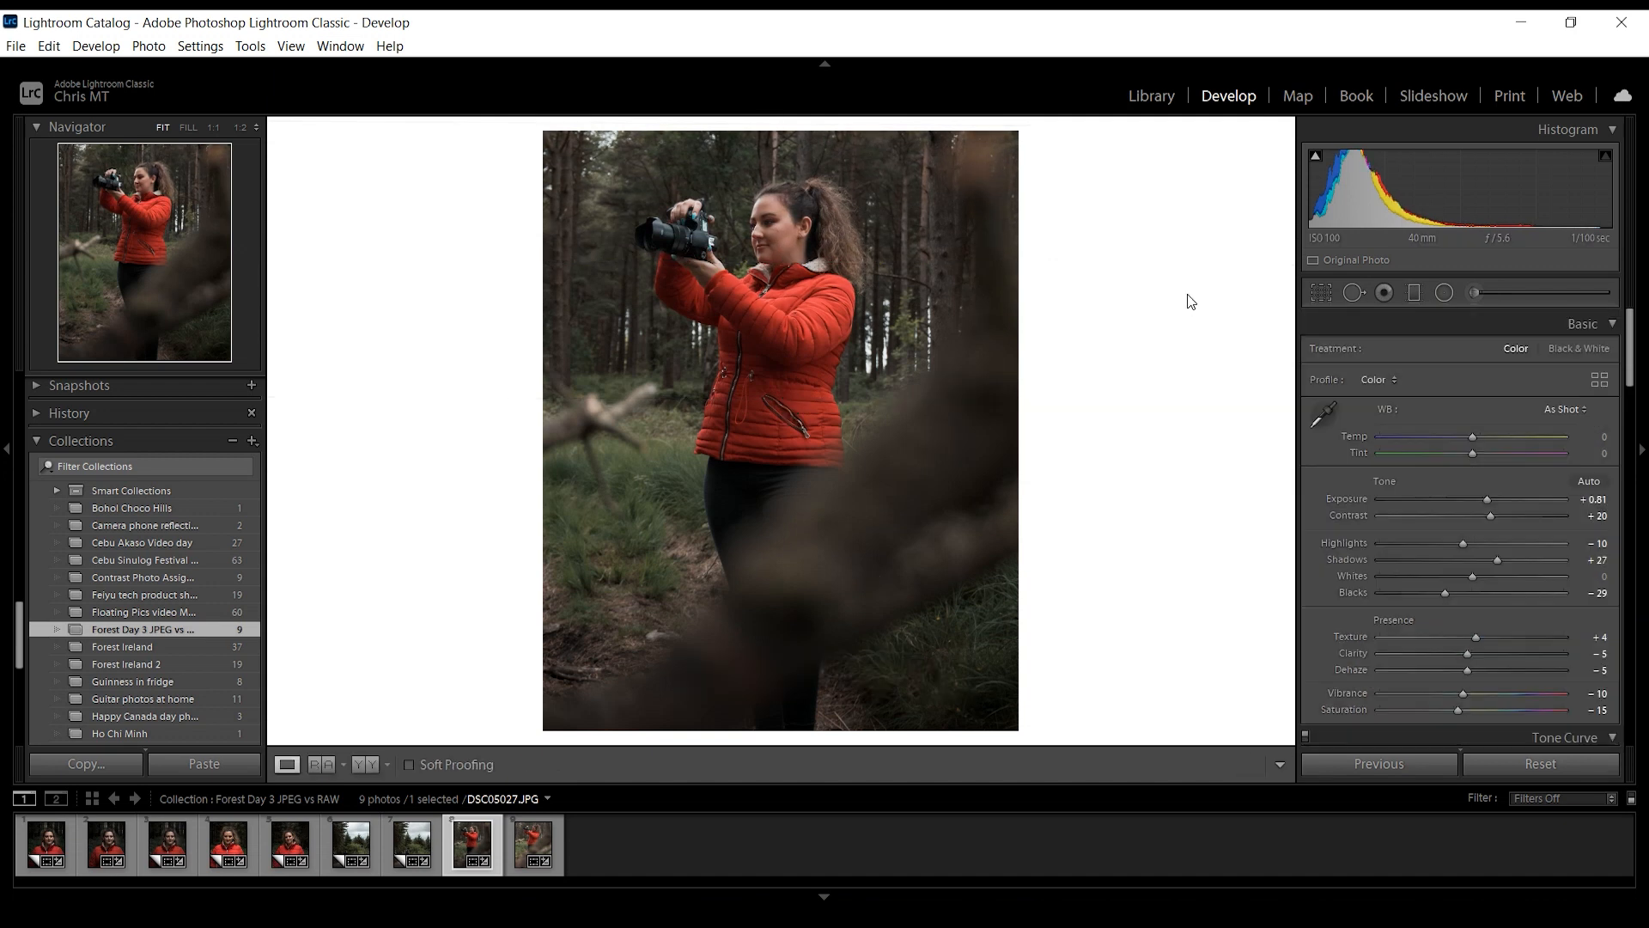
- Start a new adjustment brush mask at the lower front hem of the woman's red jacket, with the mask overlay shown
click(799, 356)
key(ctrl+minus)
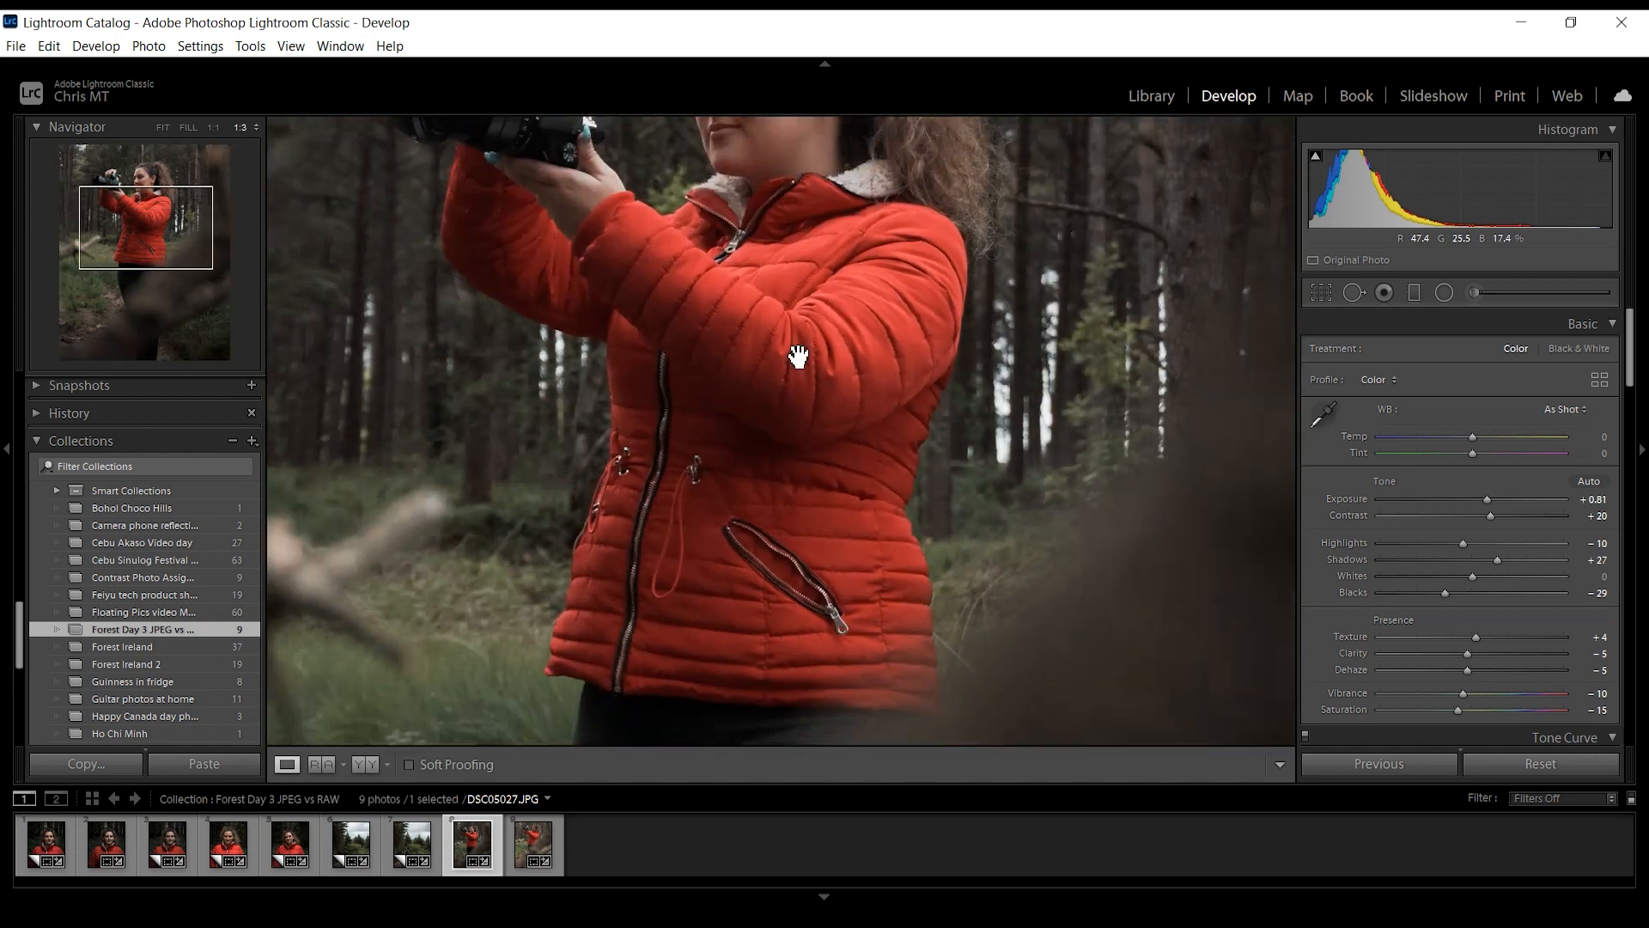
key(ctrl+minus)
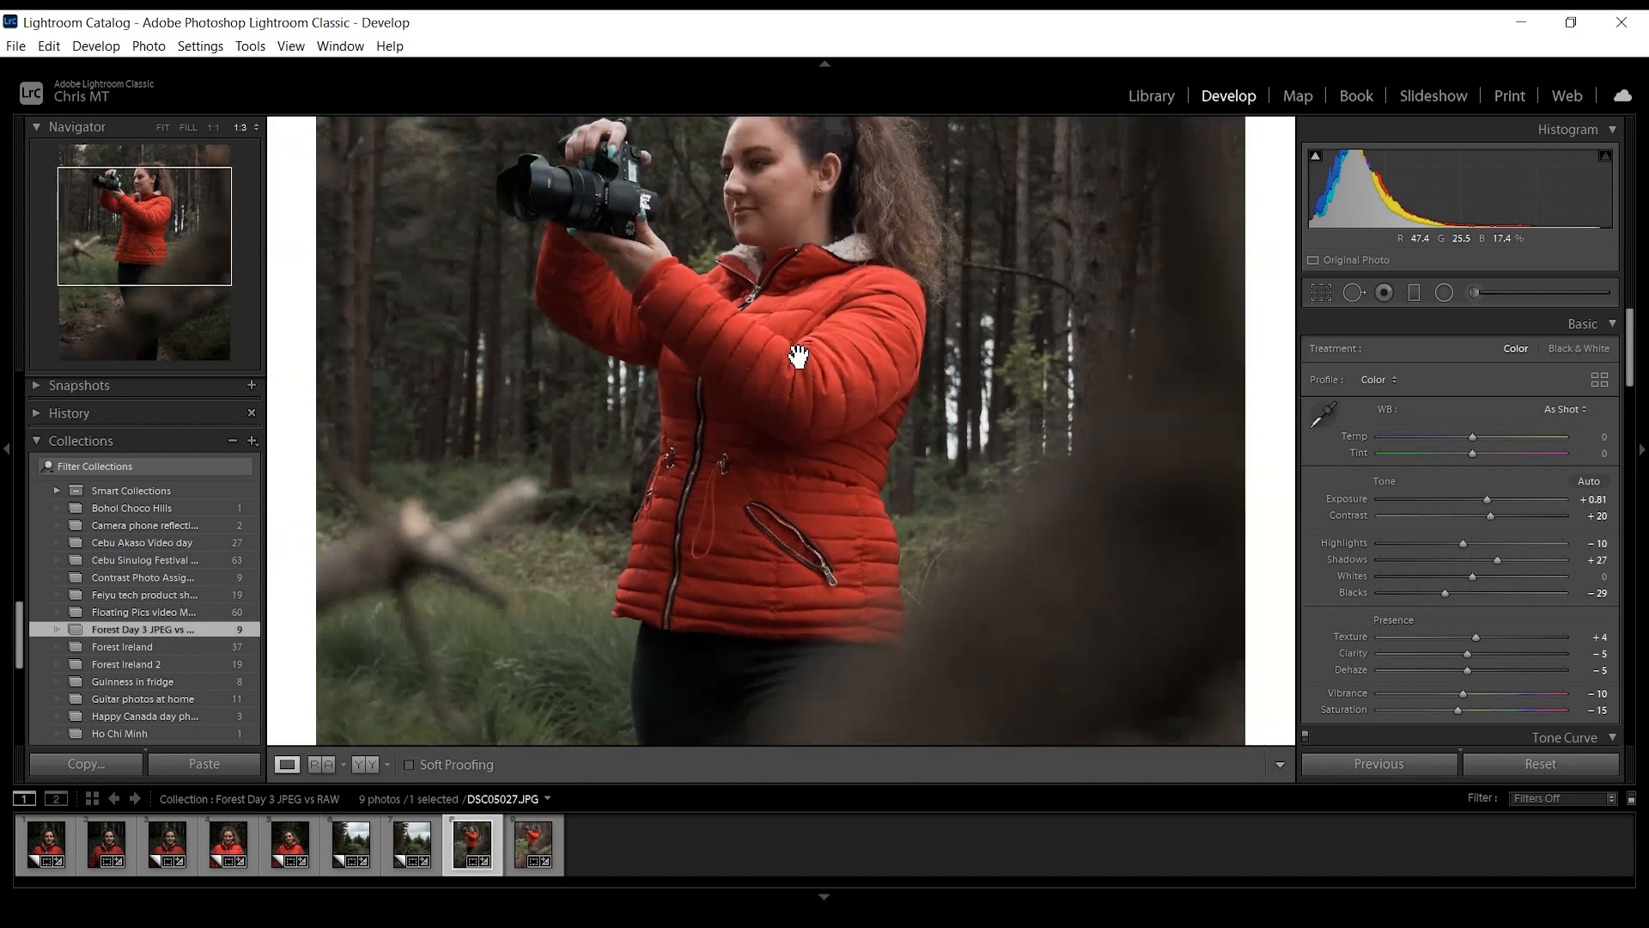
click(1473, 294)
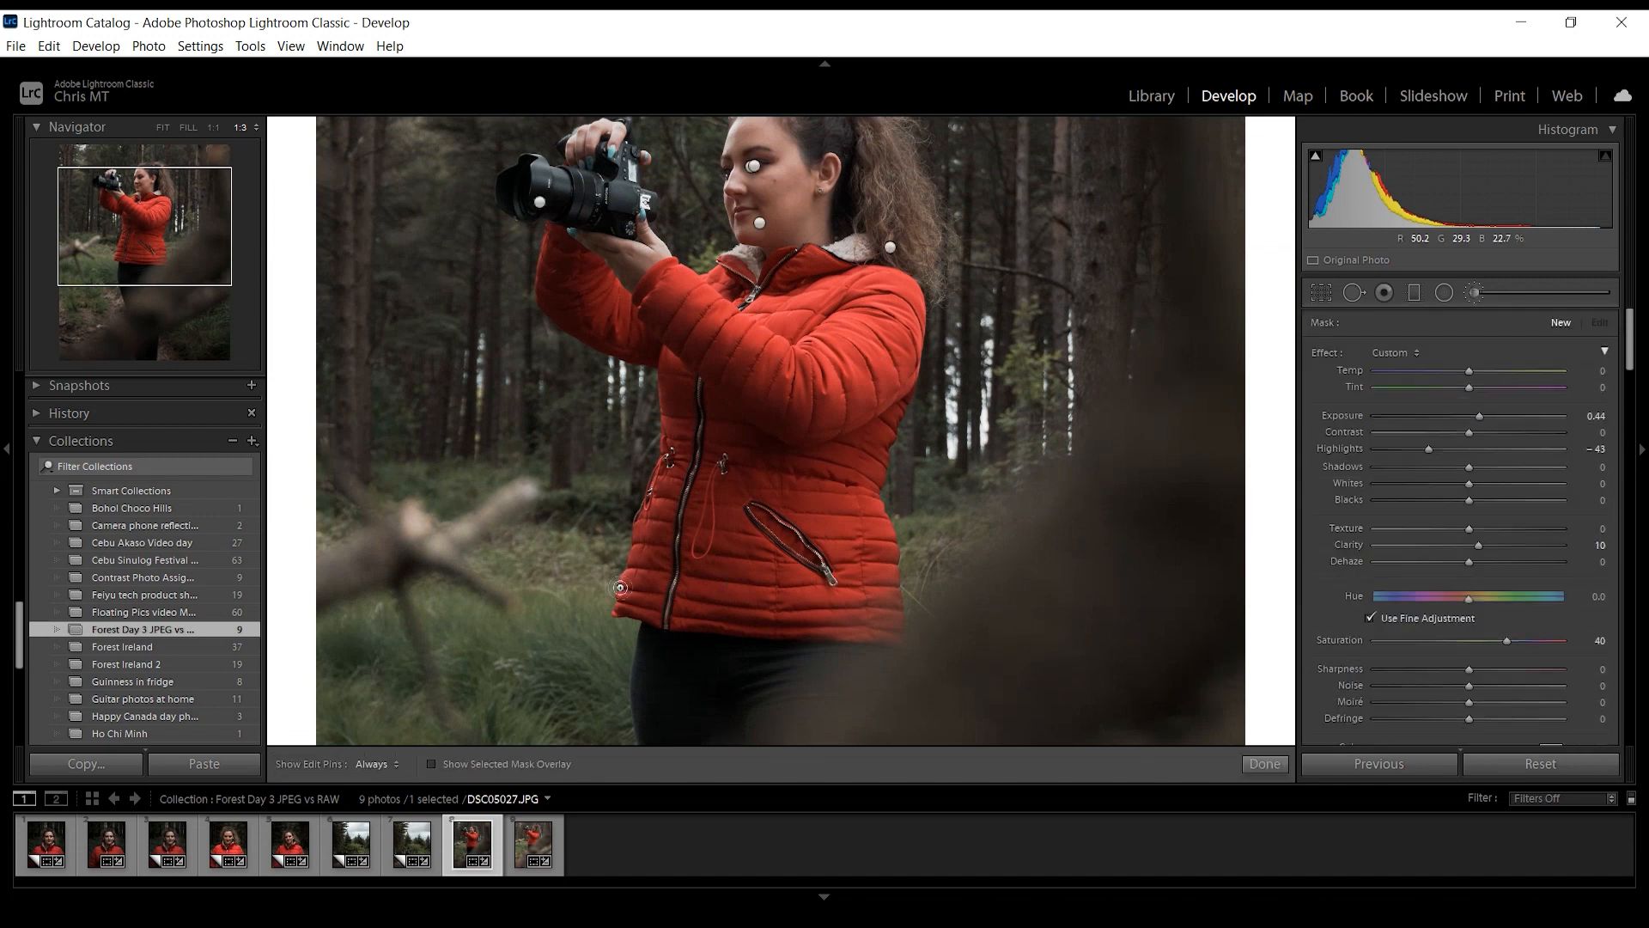
click(629, 602)
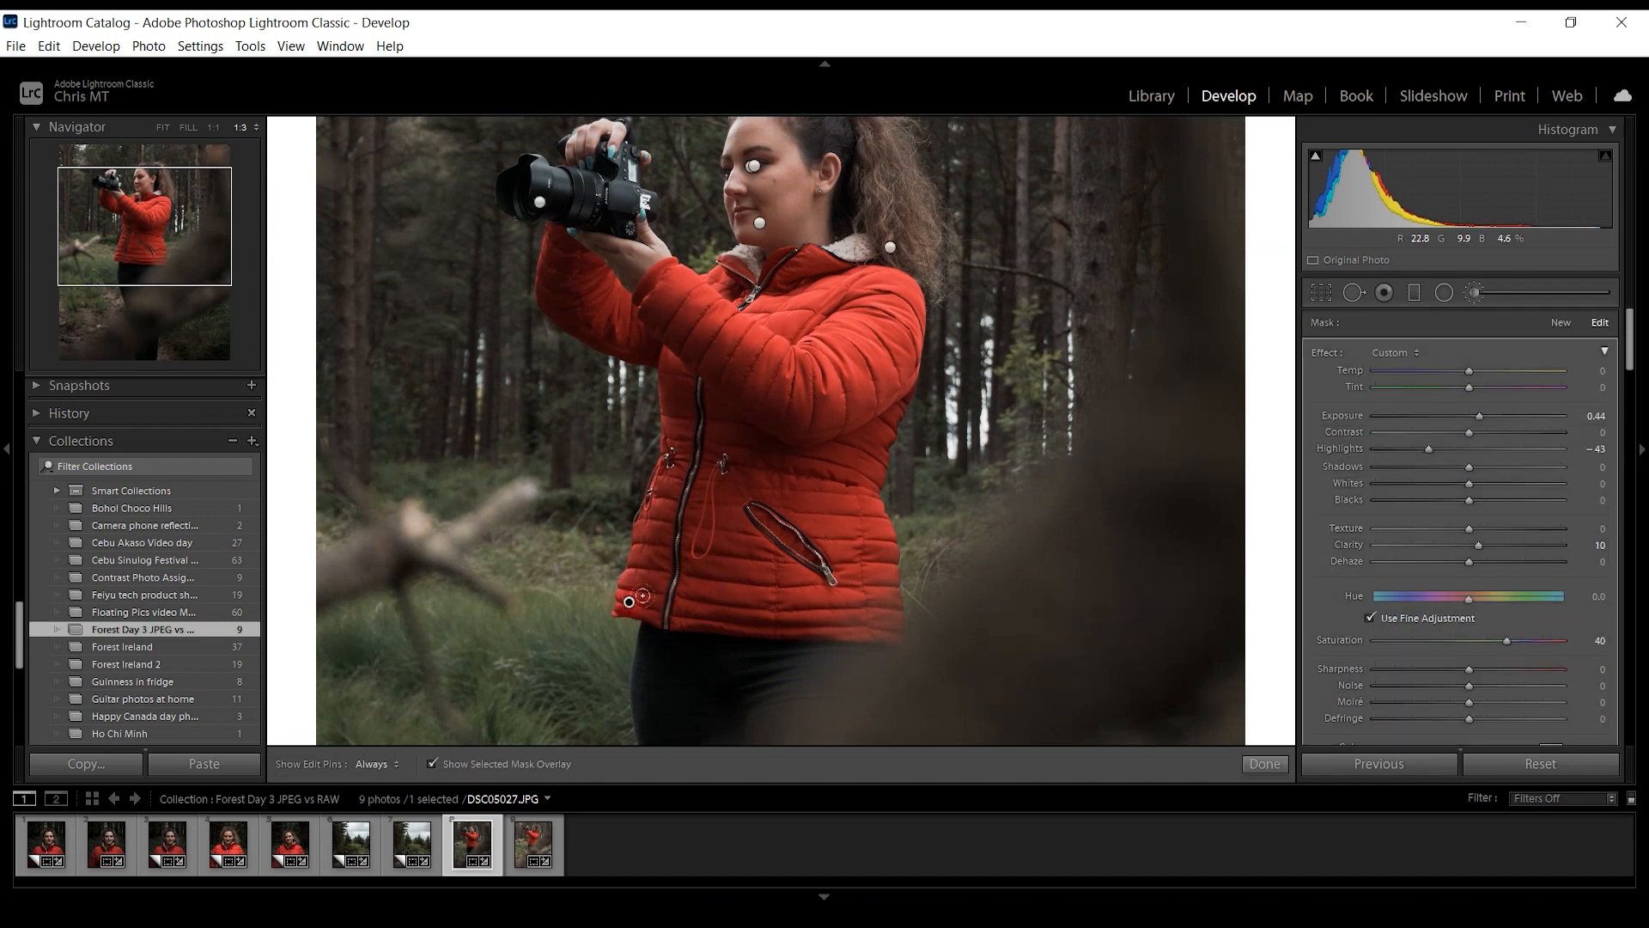
- Paint the new brush mask over the entire red jacket, including the sleeves, and turn off its fine hue adjustment
key(h)
mouse_move(623, 574)
mouse_down()
mouse_move(678, 610)
mouse_move(797, 573)
mouse_move(842, 527)
mouse_move(687, 554)
mouse_move(657, 399)
mouse_move(558, 299)
mouse_move(562, 249)
mouse_move(637, 278)
mouse_move(867, 288)
mouse_move(726, 314)
mouse_up()
key(h)
scroll(1443, 563, down, 4)
key(h)
scroll(700, 325, up, 2)
mouse_move(688, 330)
mouse_down()
mouse_move(639, 298)
mouse_move(682, 447)
mouse_move(766, 505)
mouse_move(838, 376)
mouse_move(786, 352)
mouse_up()
drag(687, 539, 655, 458)
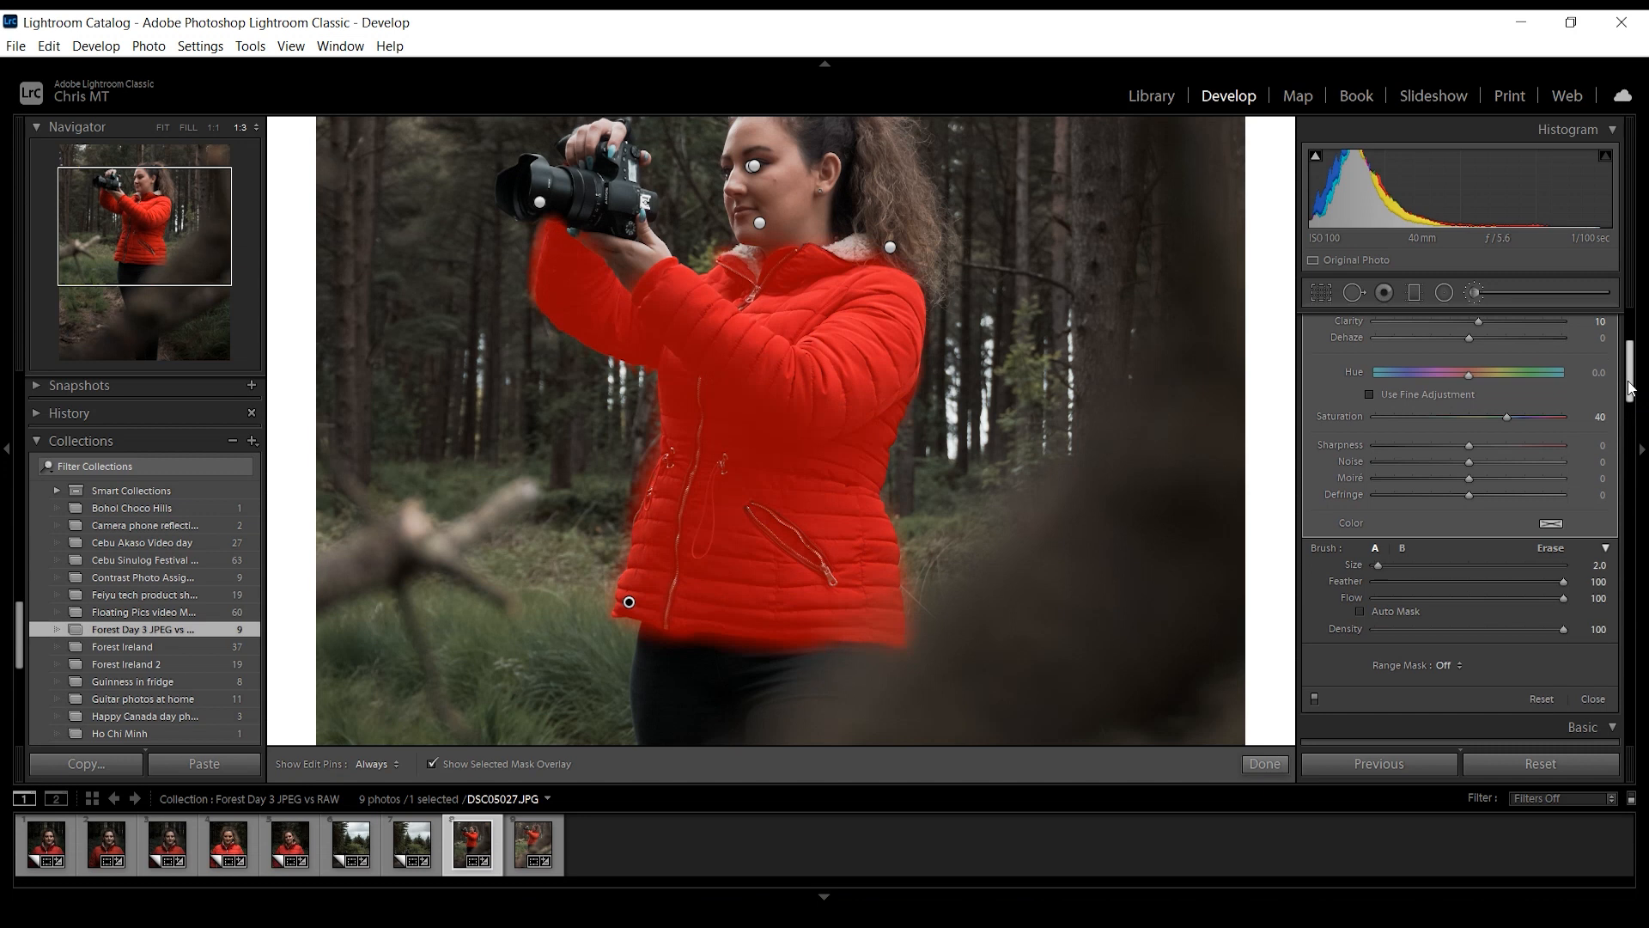
- Hide the mask overlay and try jacket hues of −37.4, −10.2 and 15.3
scroll(1629, 387, up, 3)
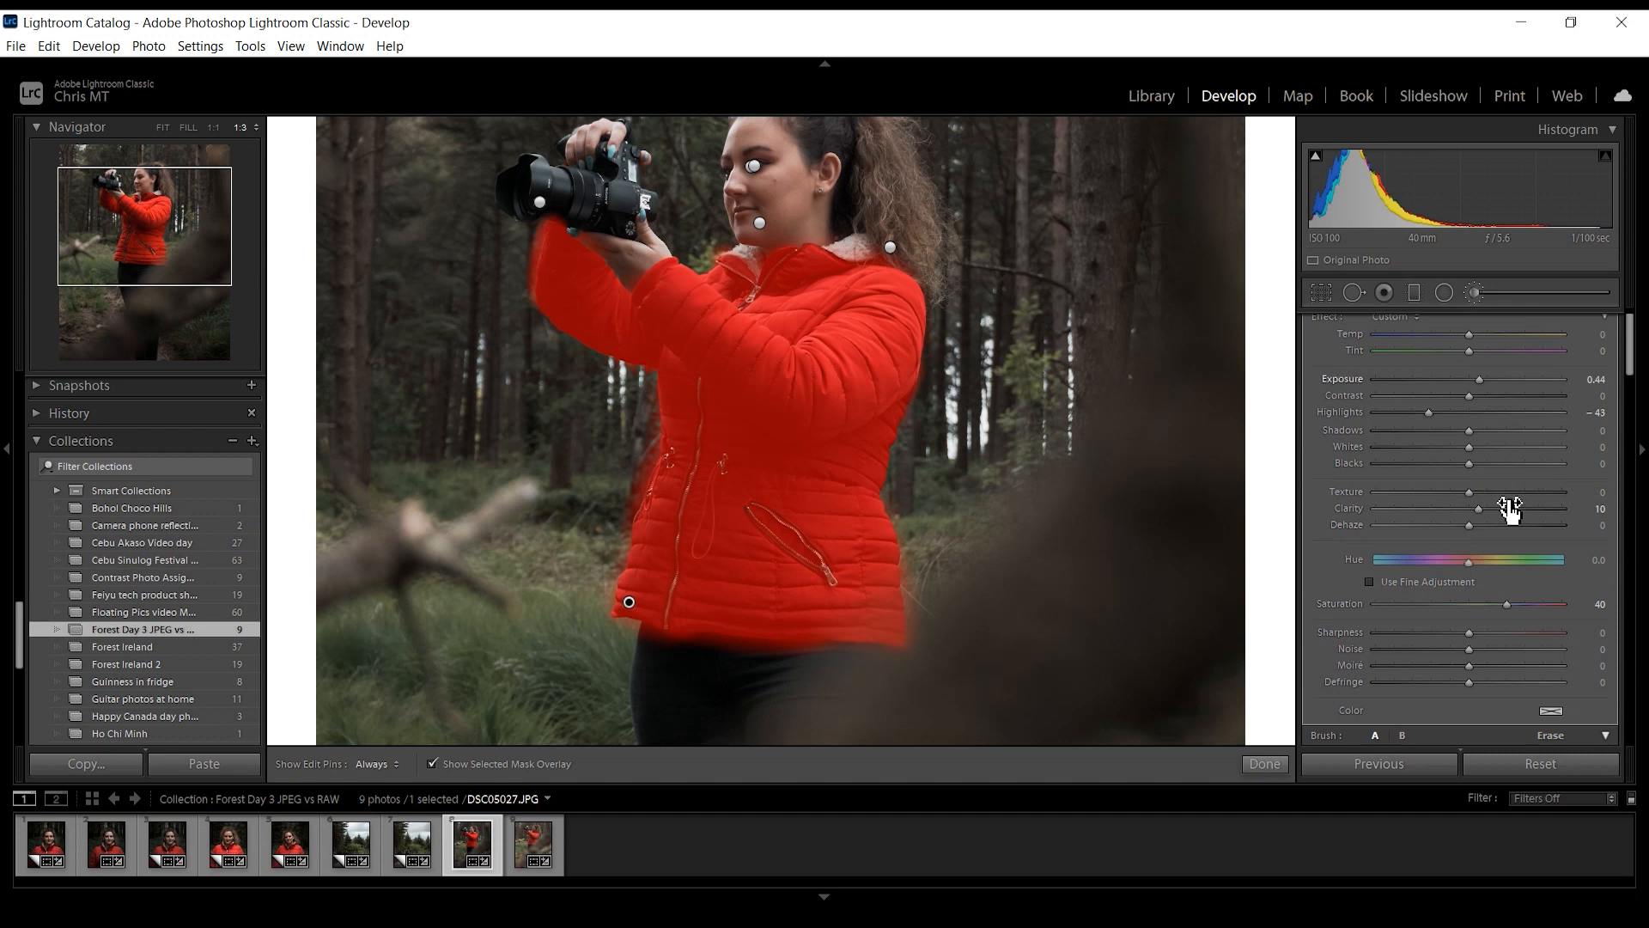
key(o)
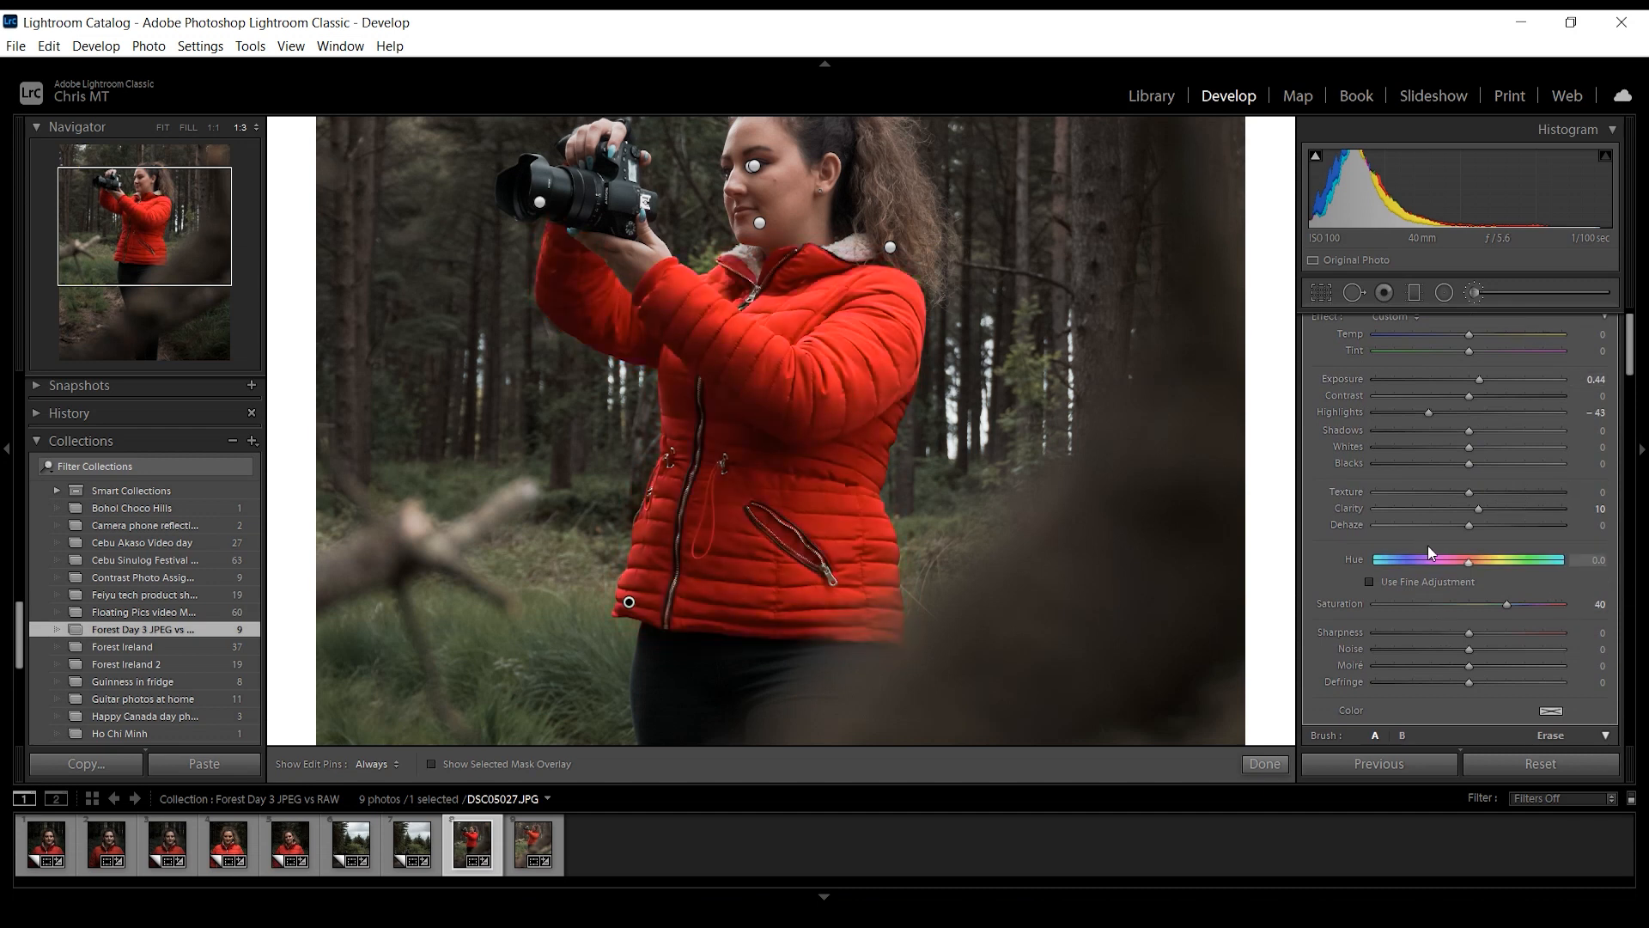
drag(1457, 564, 1450, 563)
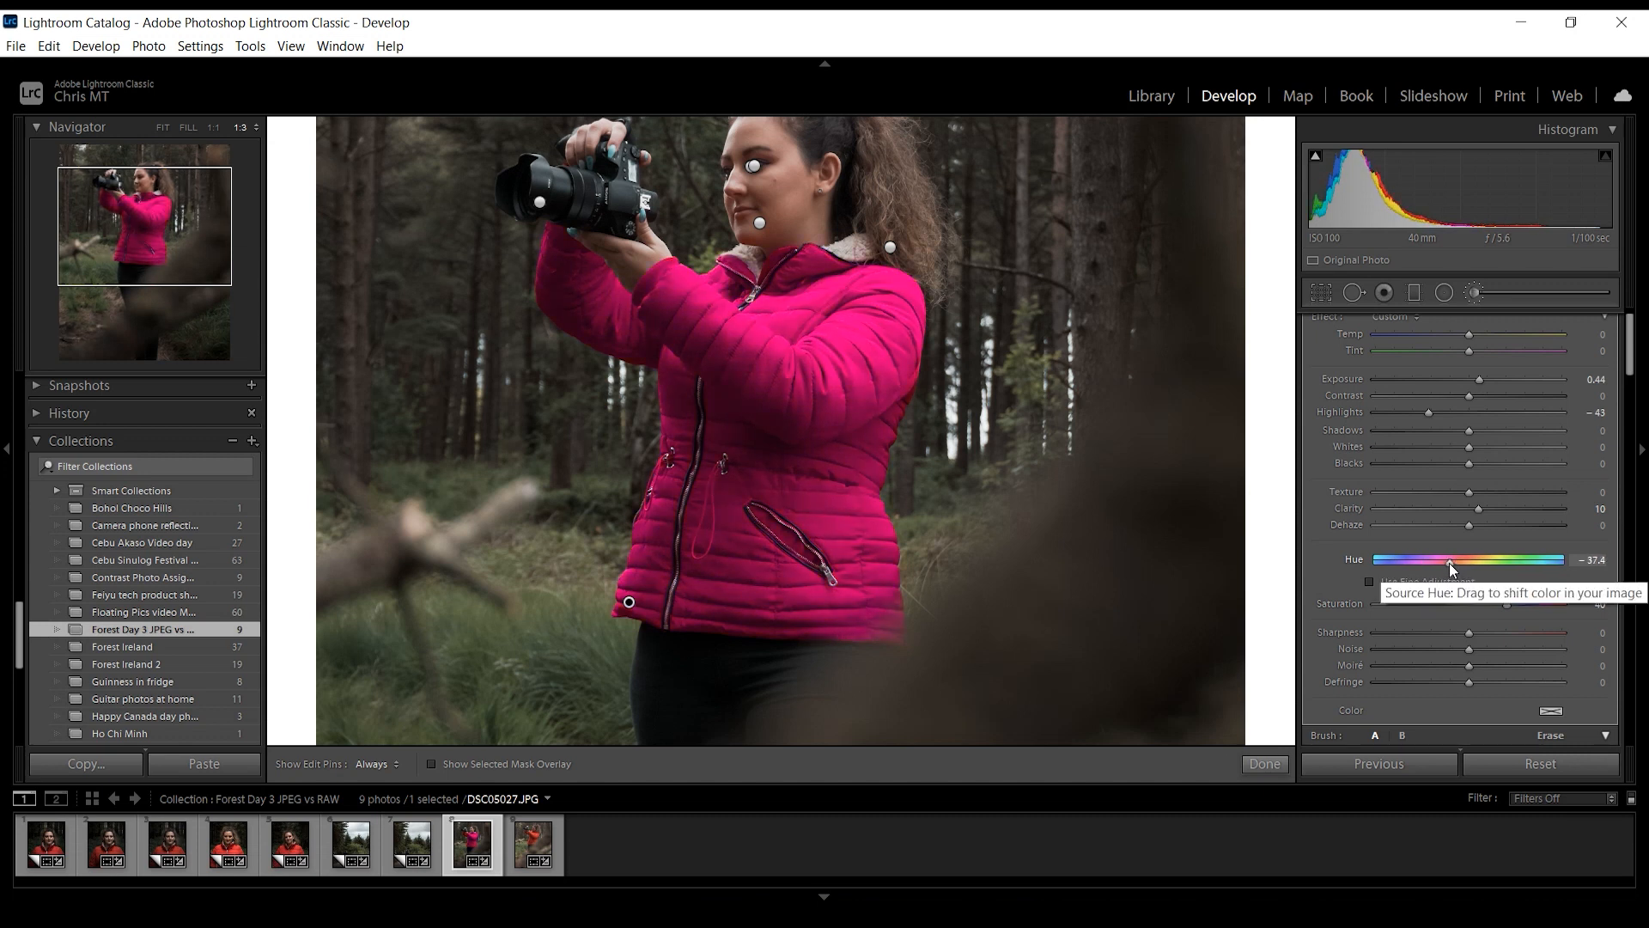
double_click(1441, 563)
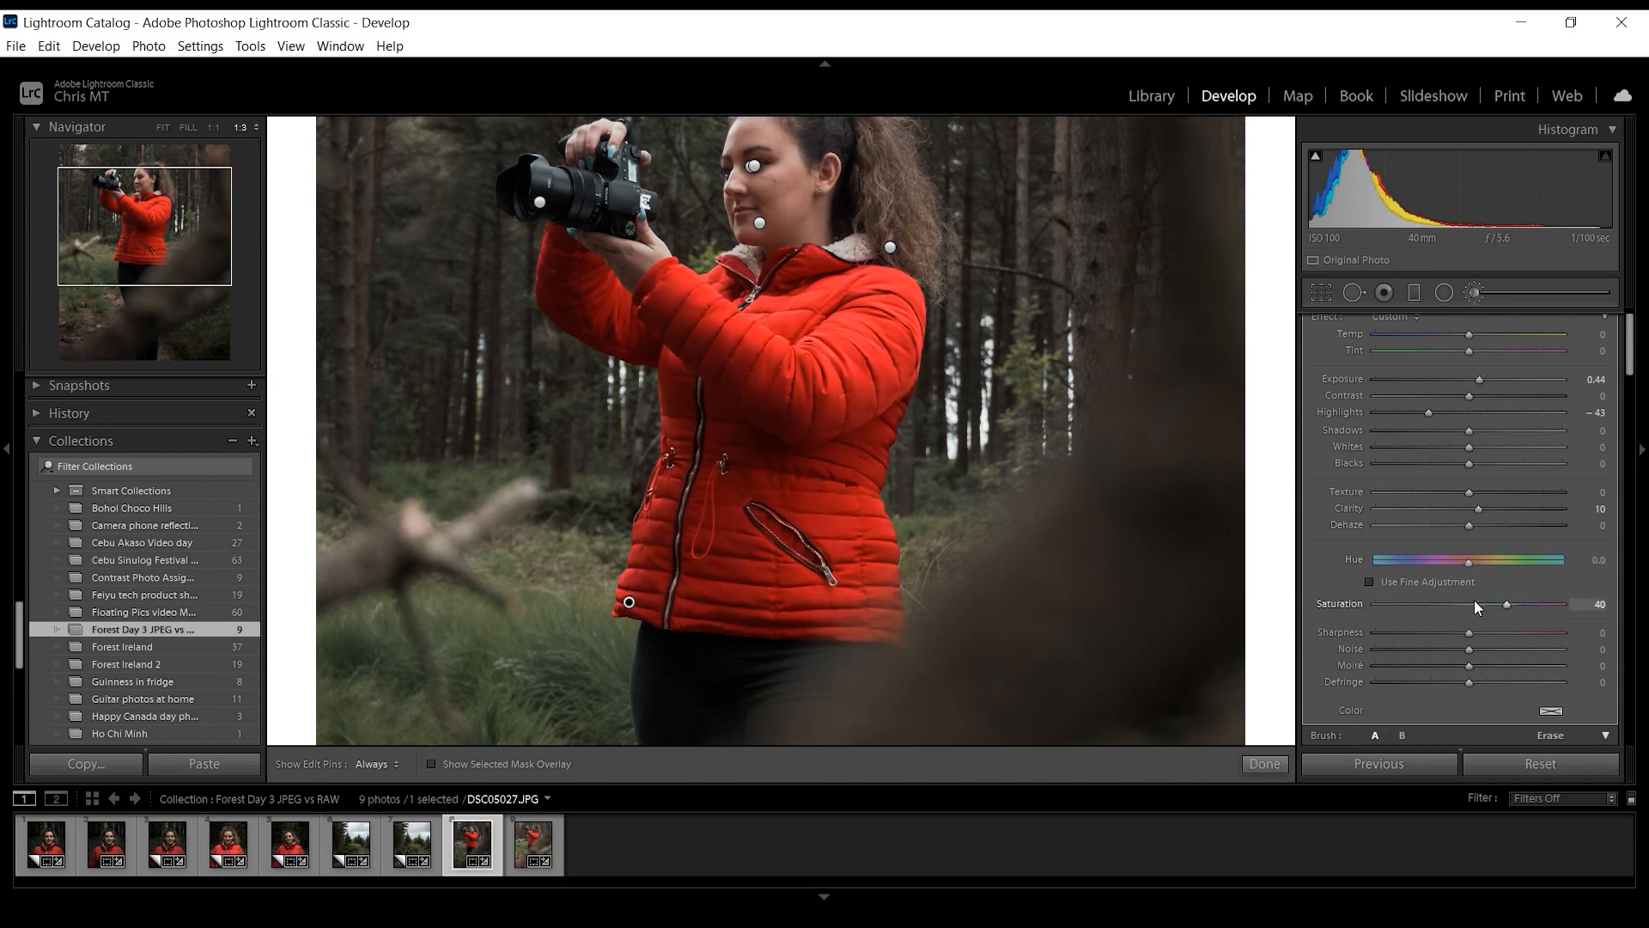
mouse_move(1468, 563)
mouse_down()
mouse_move(1487, 564)
mouse_move(1461, 565)
mouse_up()
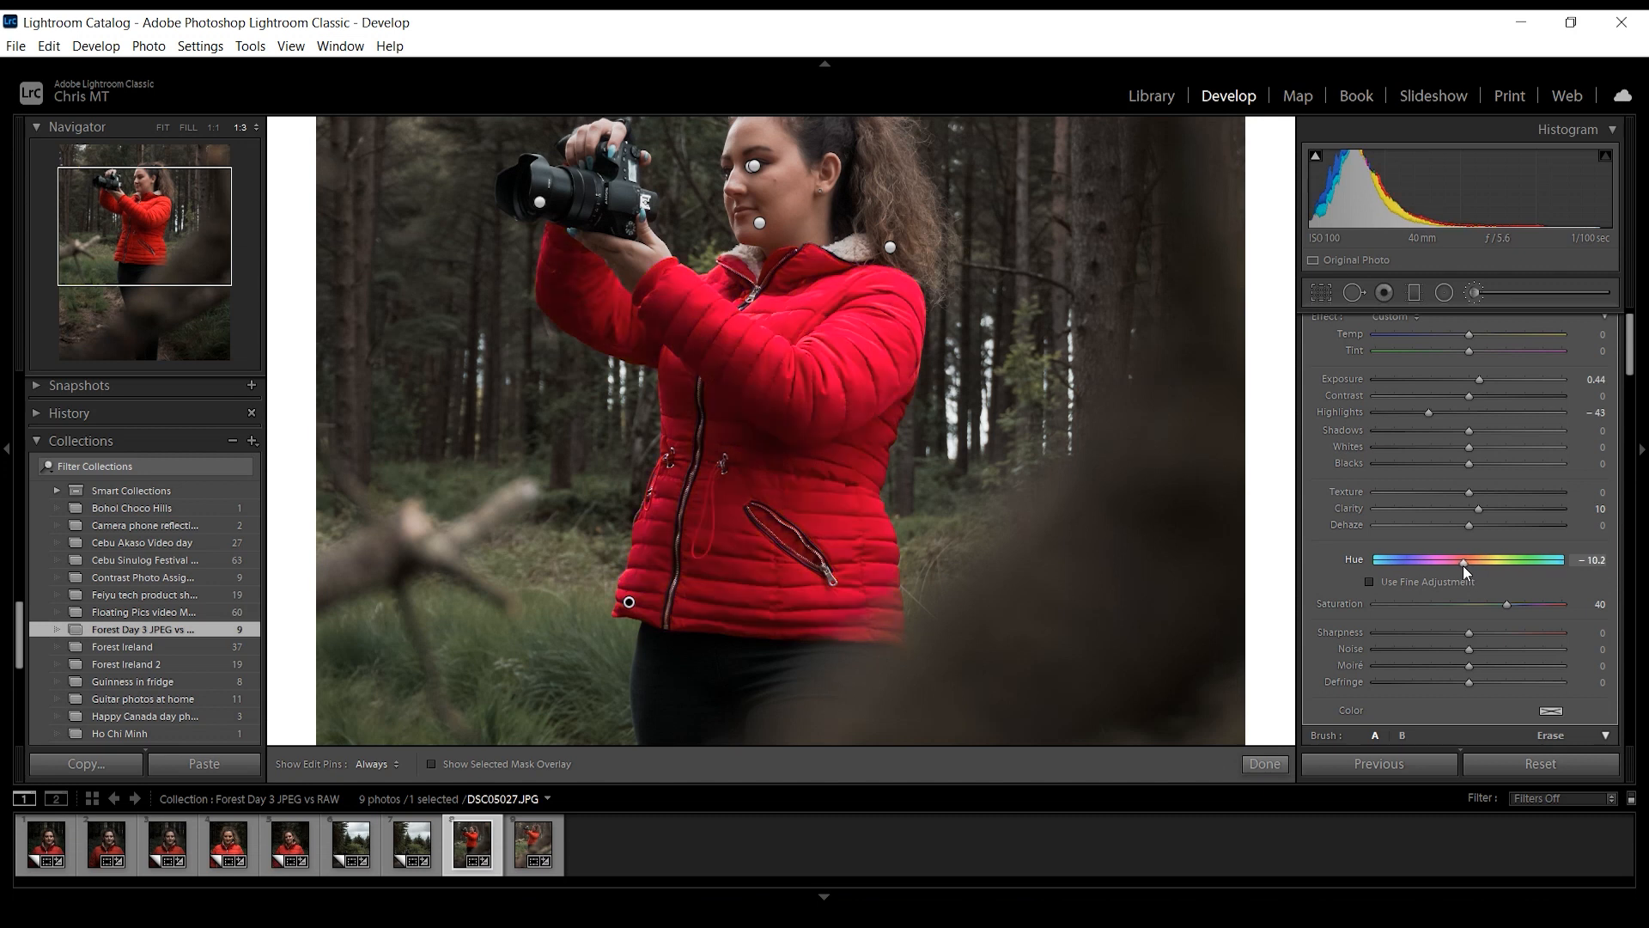
mouse_move(1462, 565)
mouse_down()
mouse_move(1402, 565)
mouse_move(1477, 563)
mouse_up()
- Turn on fine adjustment for the jacket mask's hue, try a hue of 30.6, and reset the hue to 0.0
click(1371, 581)
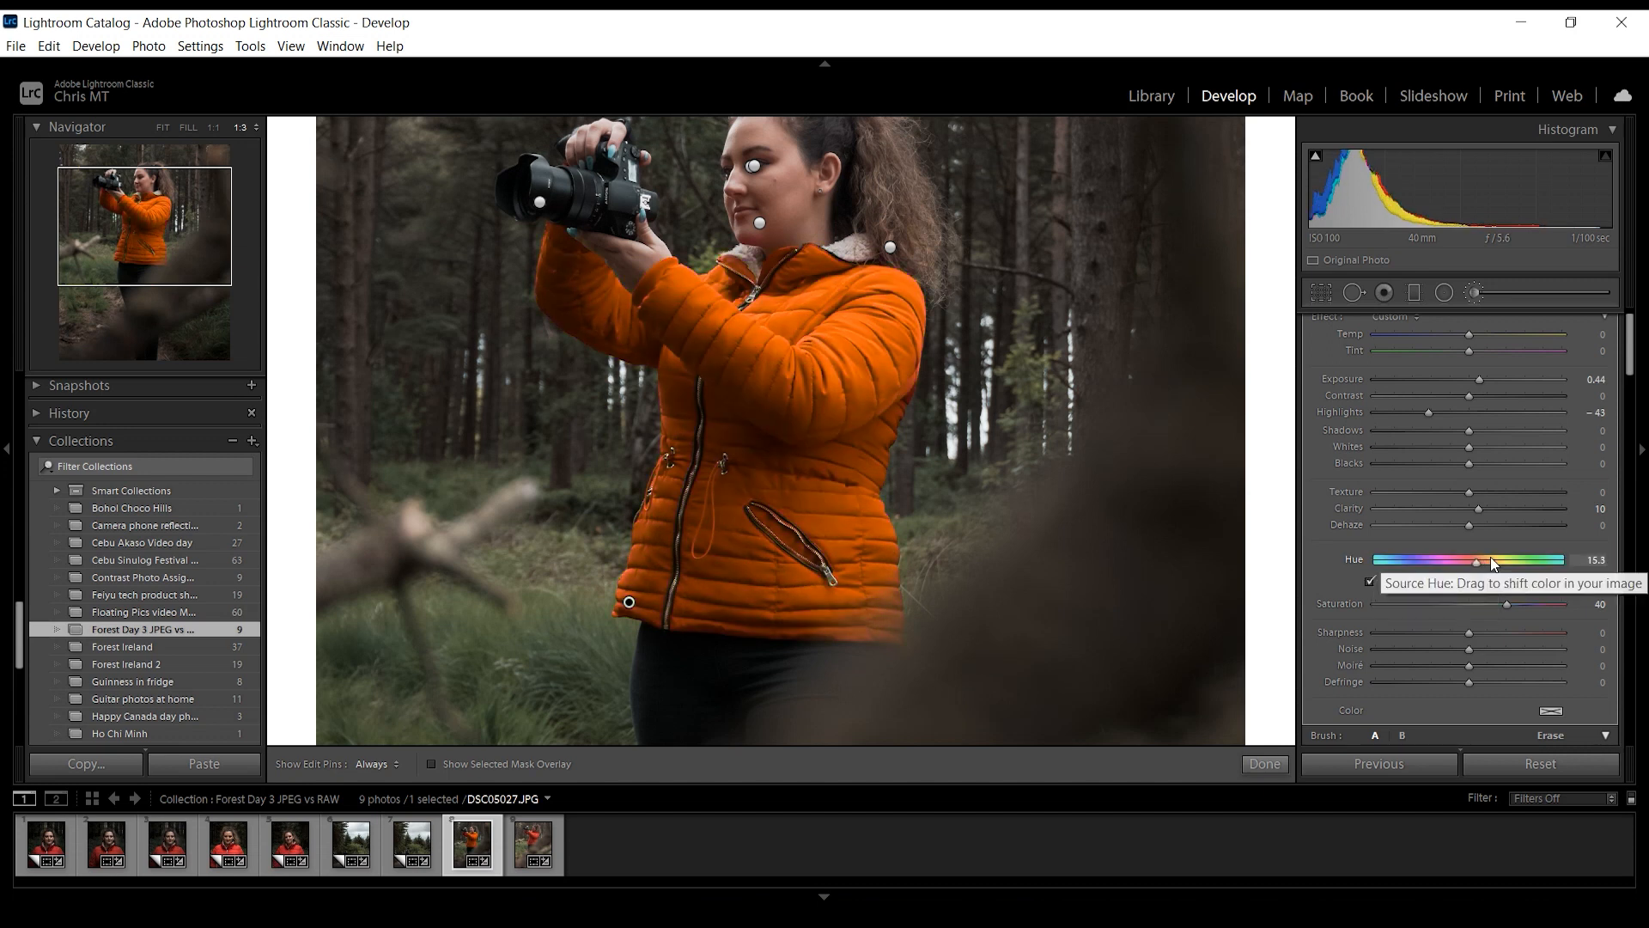
drag(1486, 563, 1520, 564)
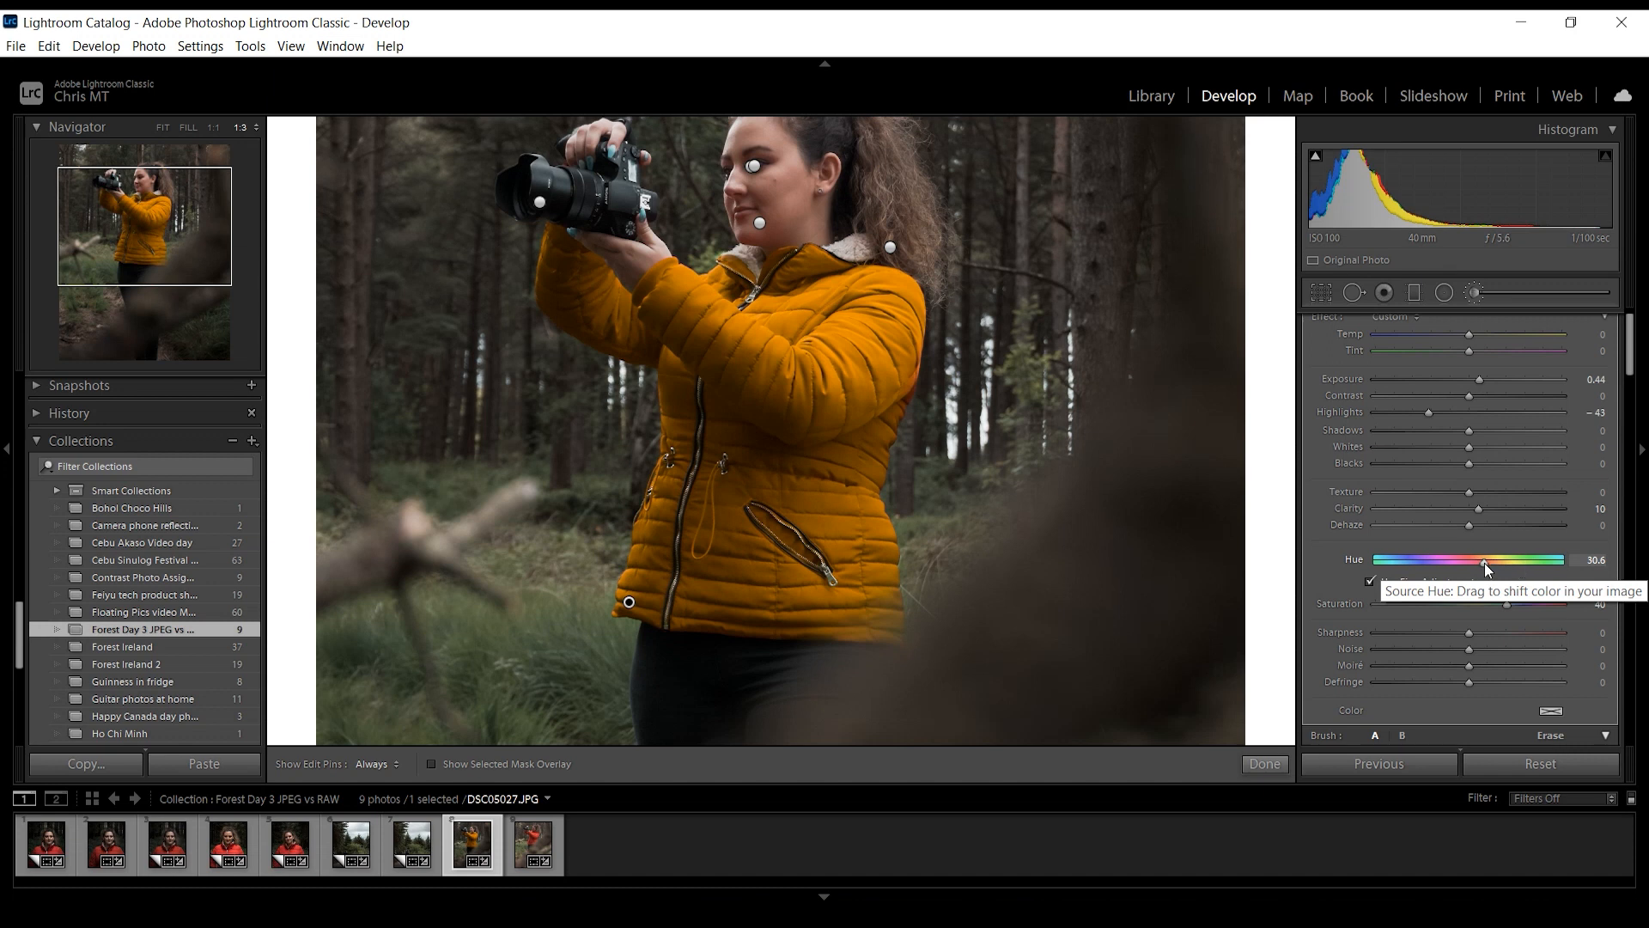
double_click(1484, 563)
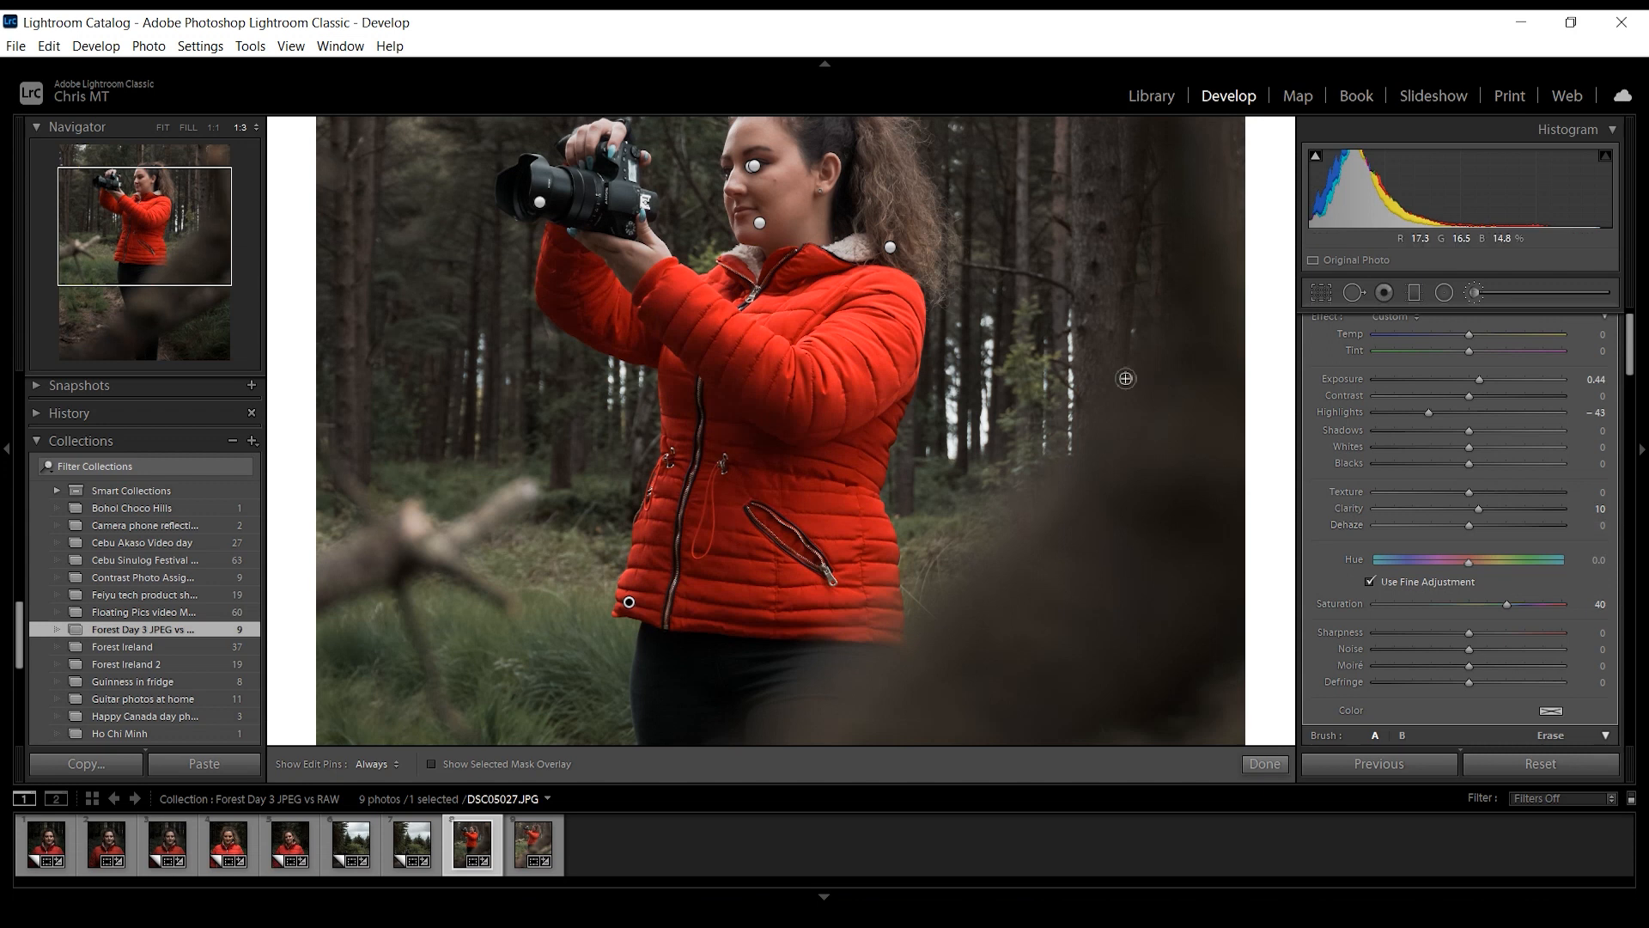
- Close the adjustment brush and return to the full view of the portrait with its basic adjustments
click(1474, 292)
click(1097, 287)
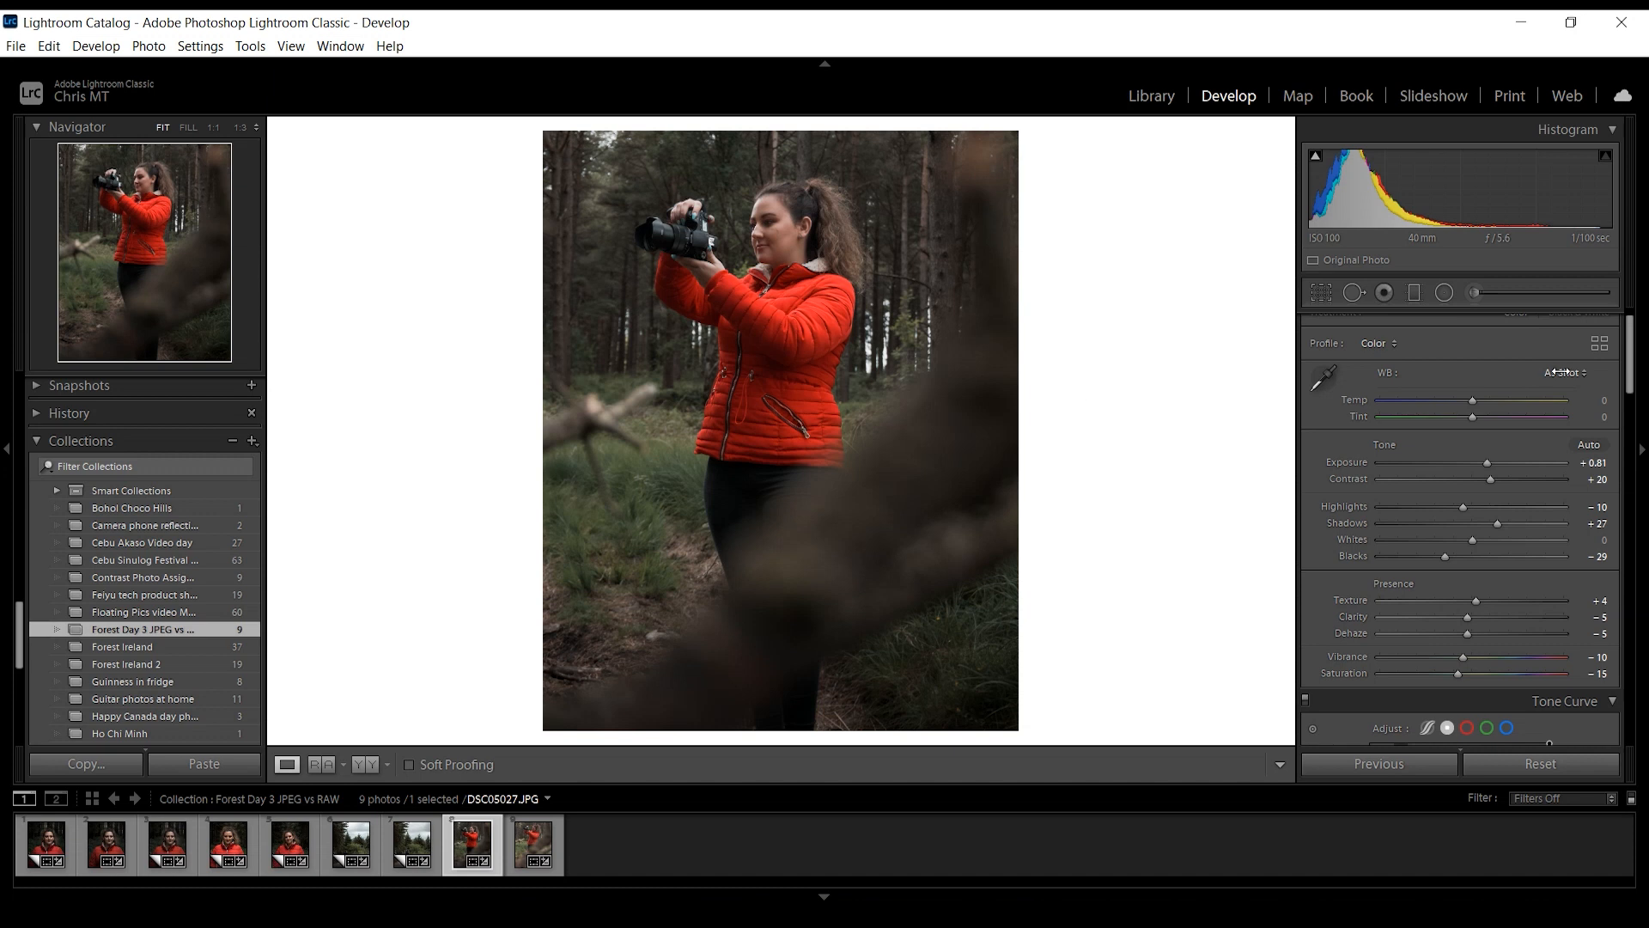
drag(1633, 343, 1632, 359)
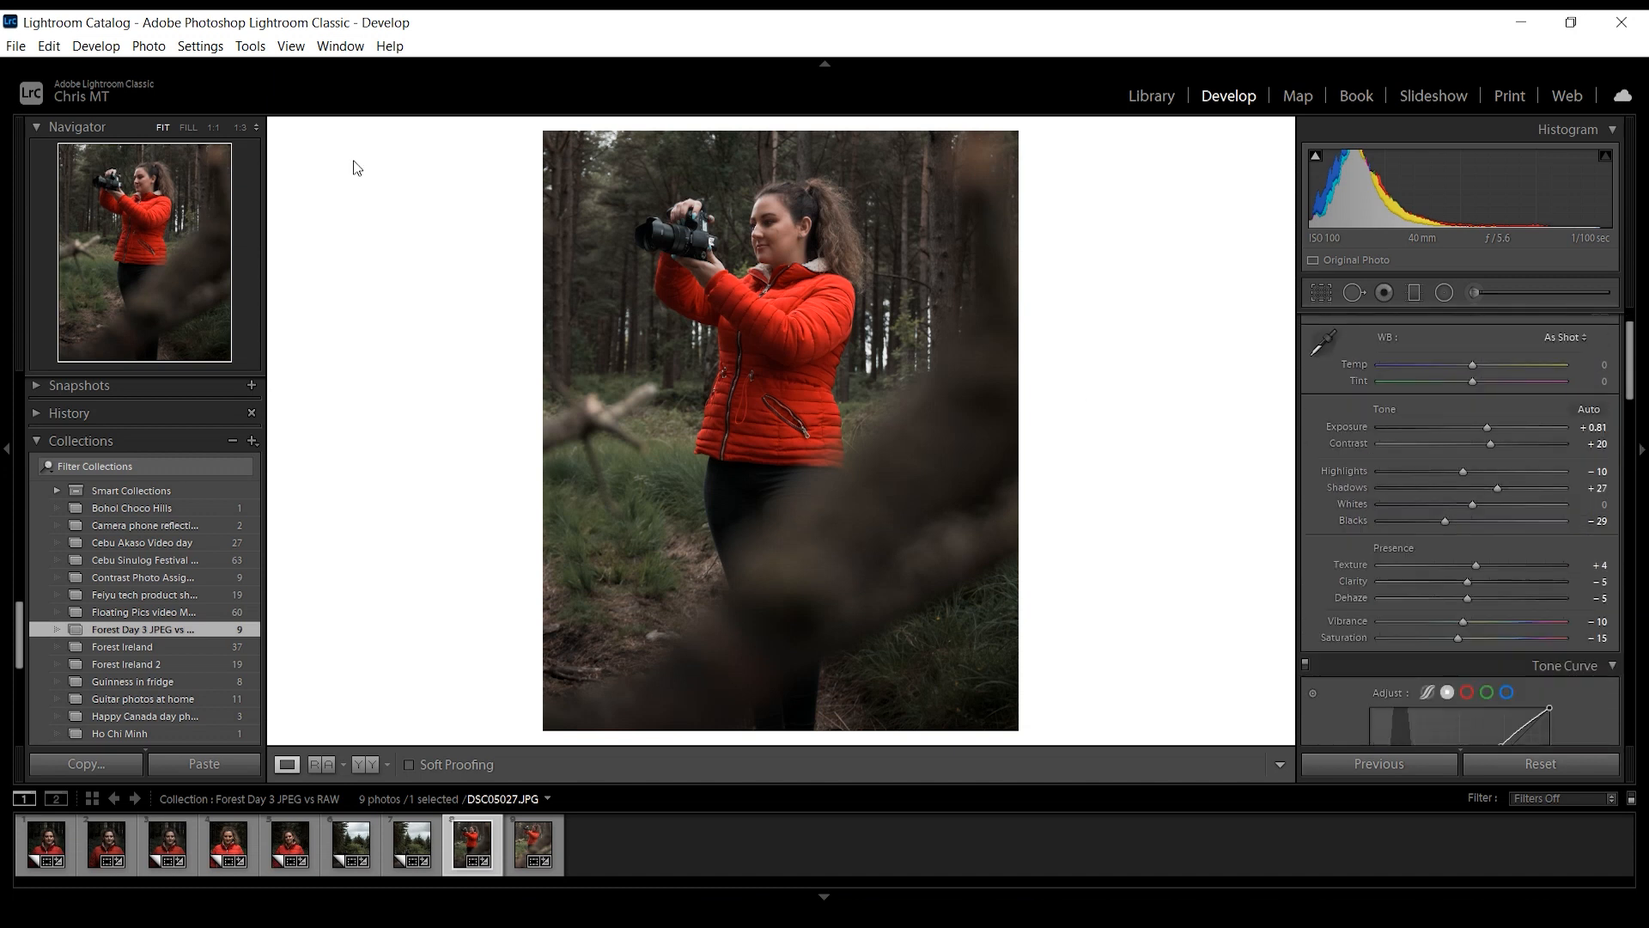